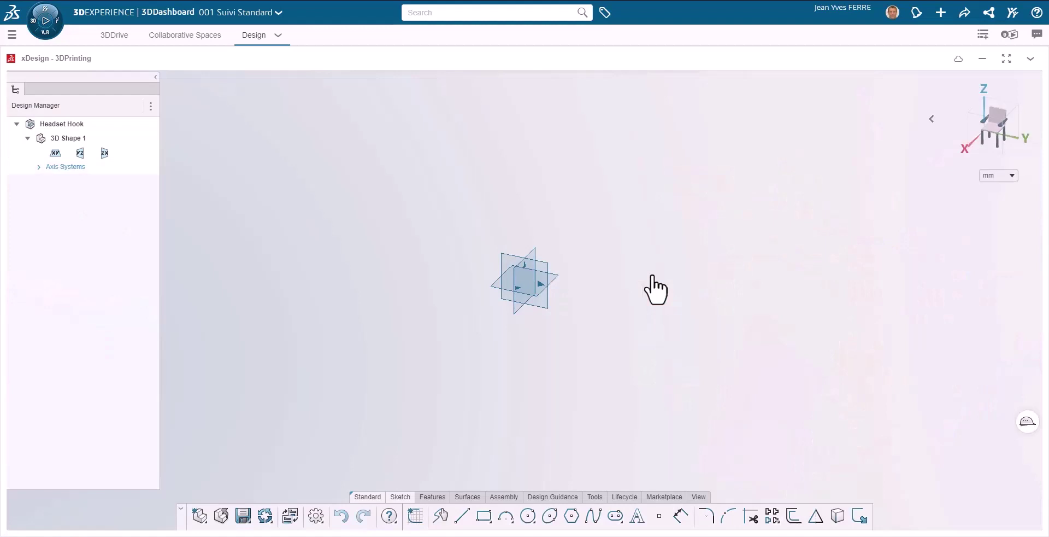
- Sketch on the YZ plane a horizontal line through the origin, its right end about 112 mm out, with a tangent arc and short upward line at left
{"action": "left_click", "coordinate": [539, 263]}
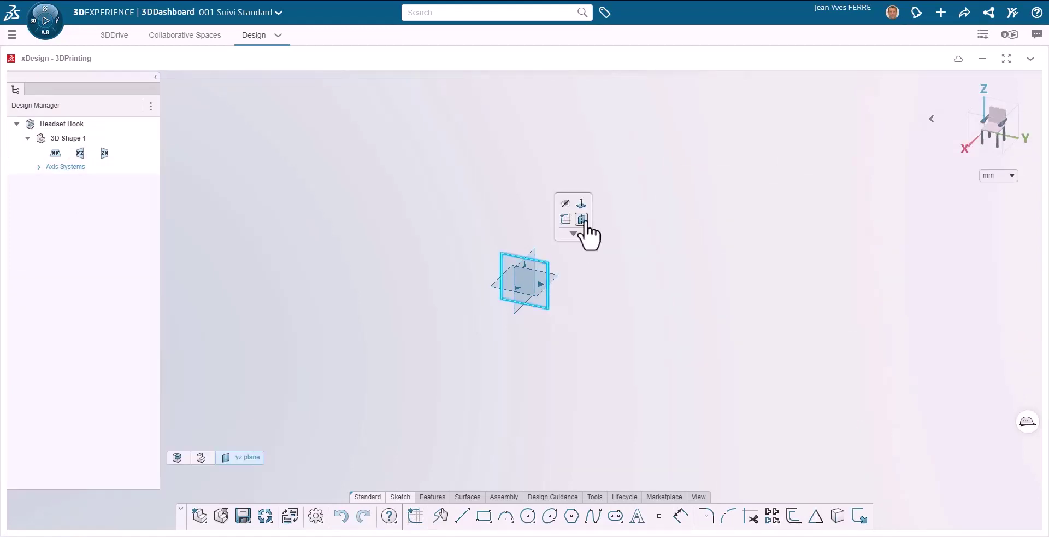
{"action": "left_click", "coordinate": [583, 219]}
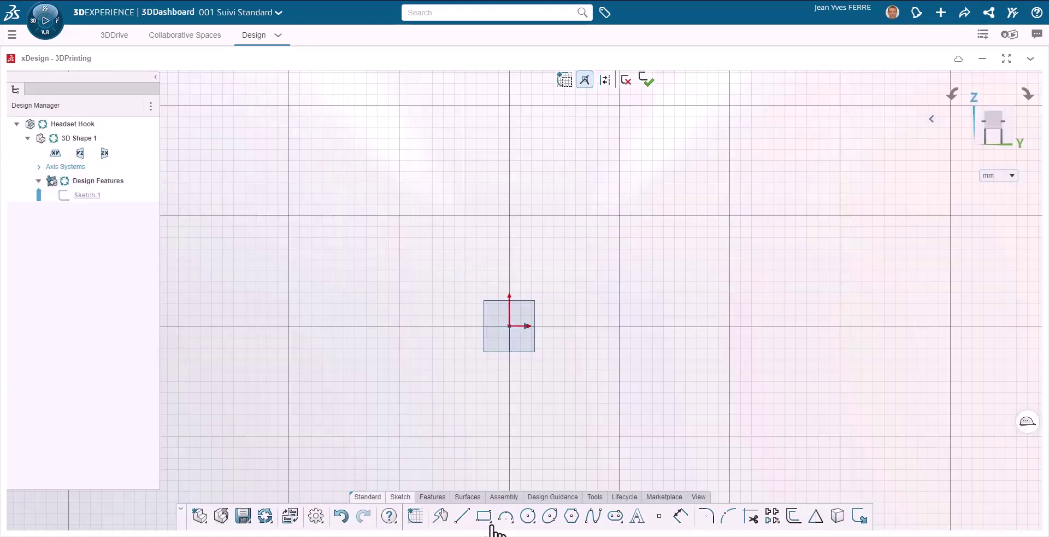
{"action": "left_click", "coordinate": [461, 515]}
{"action": "left_click", "coordinate": [632, 325]}
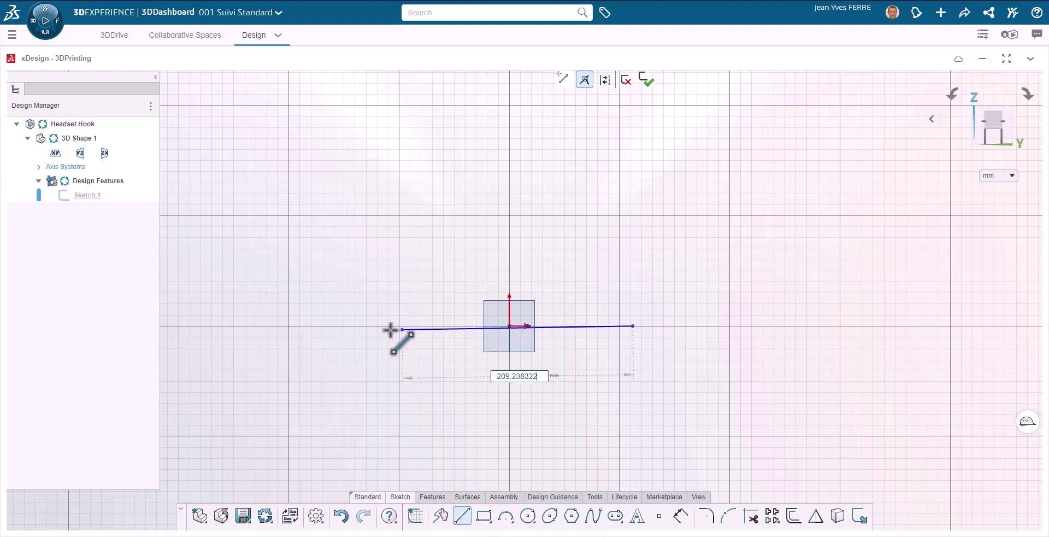
{"action": "left_click", "coordinate": [381, 326]}
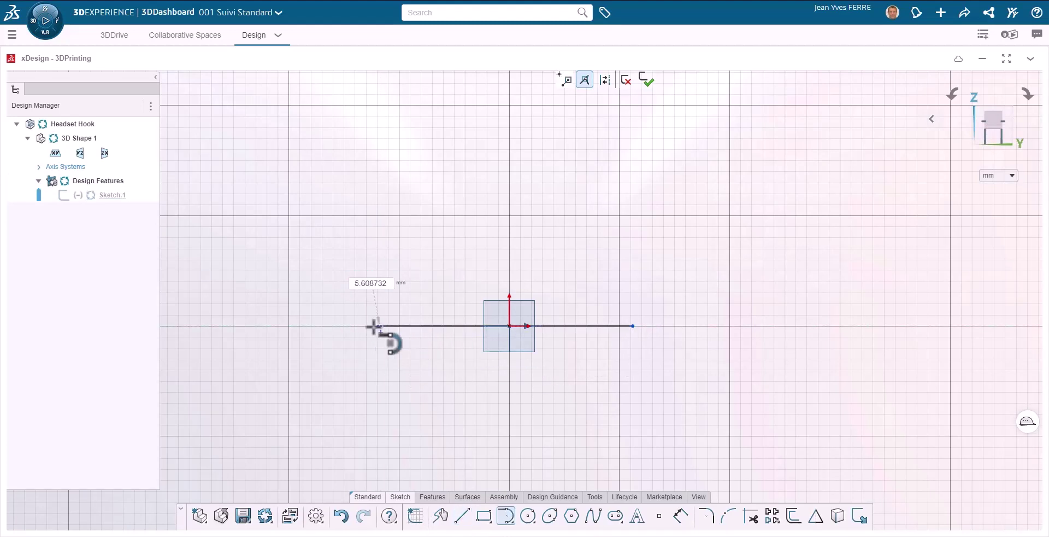
{"action": "left_click", "coordinate": [339, 284]}
{"action": "double_click", "coordinate": [339, 260]}
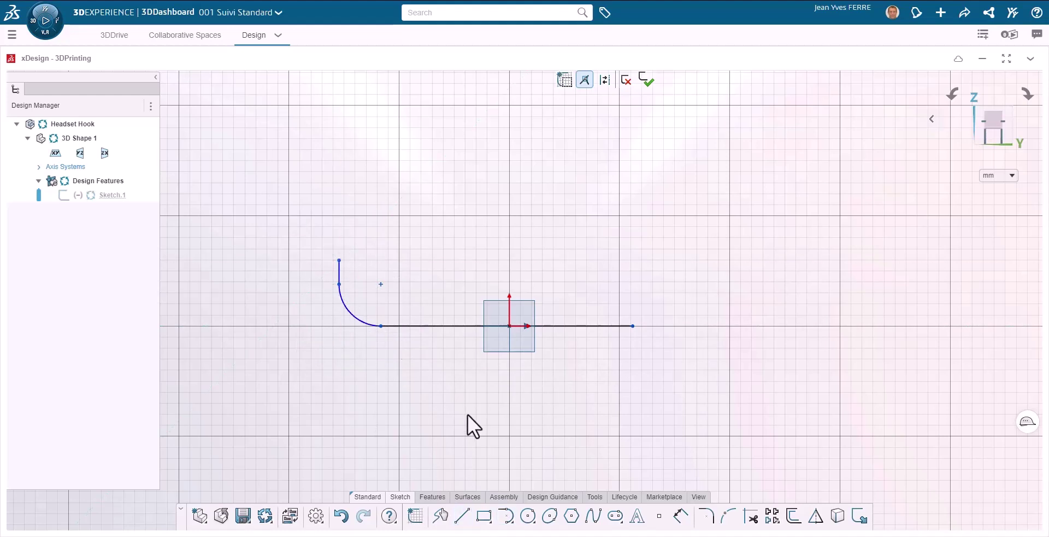
- Dimension the horizontal distance from the origin to the line's right endpoint and set it to 50 mm
{"action": "right_click_drag", "start_coordinate": [483, 424], "coordinate": [473, 330]}
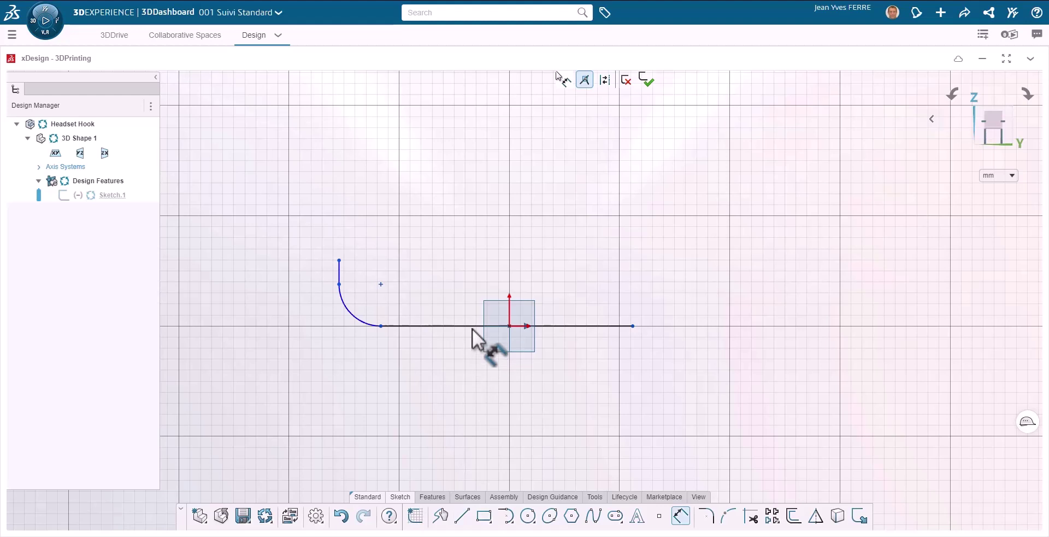
{"action": "left_click", "coordinate": [509, 326]}
{"action": "left_click", "coordinate": [633, 326]}
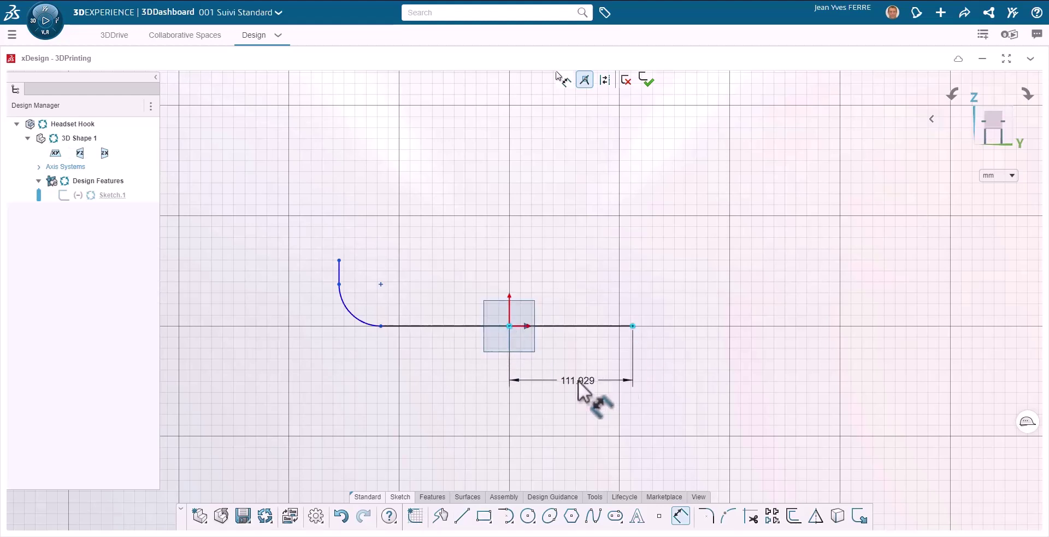
{"action": "left_click", "coordinate": [551, 387]}
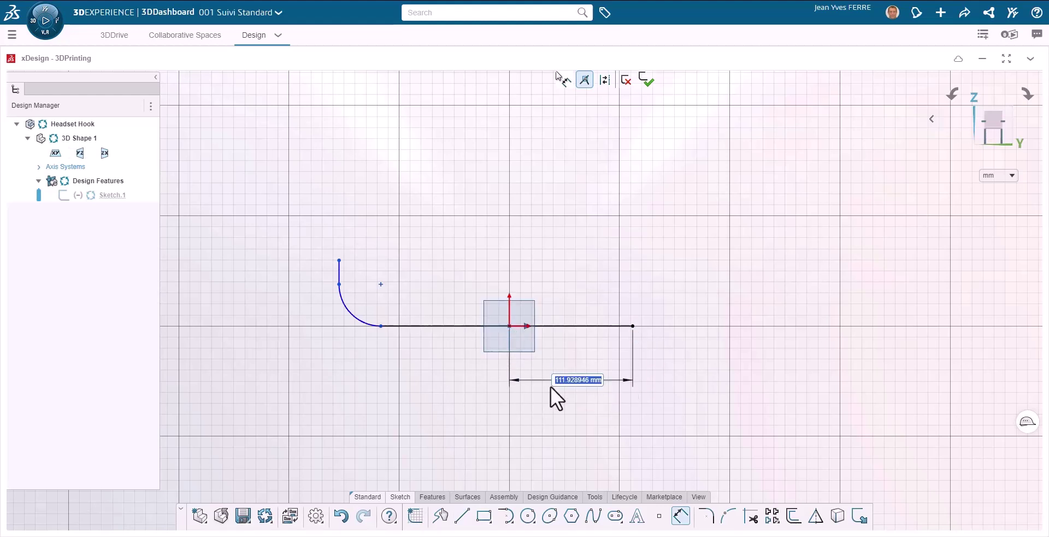
{"action": "type", "text": "50"}
{"action": "key", "text": "Return"}
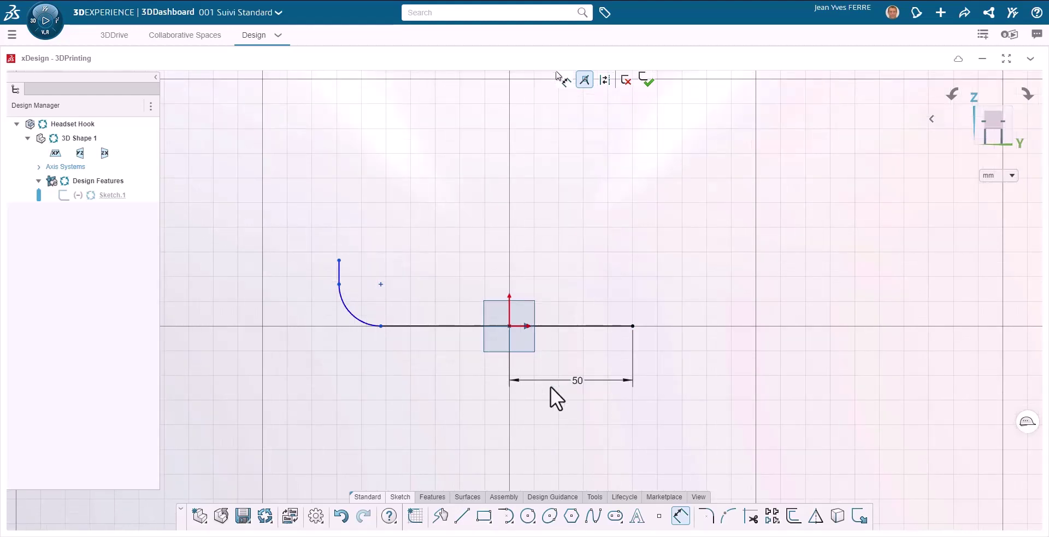
- Draw a vertical line straight down from the origin and set its length to 20 mm
{"action": "left_click", "coordinate": [462, 515]}
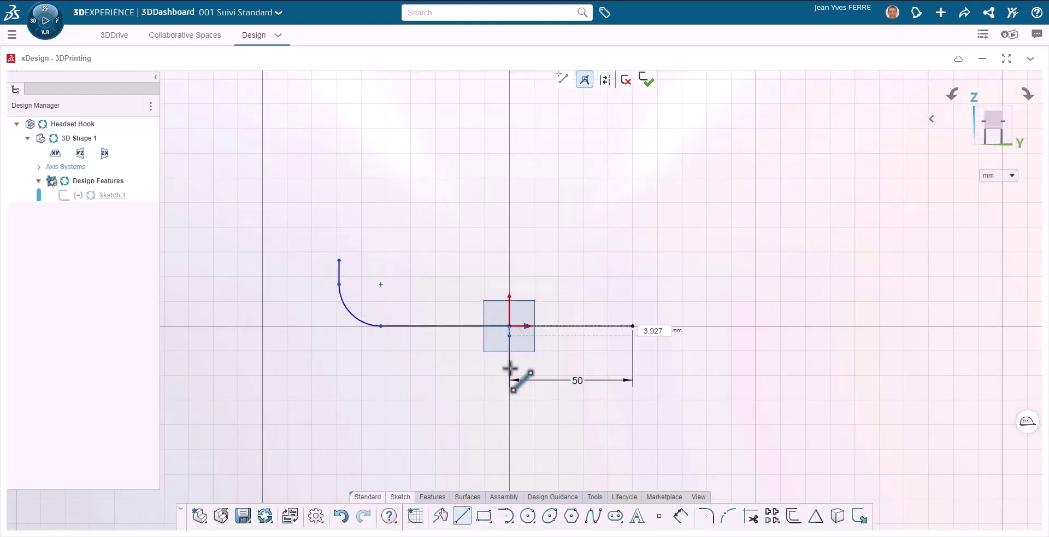
{"action": "left_click", "coordinate": [509, 448]}
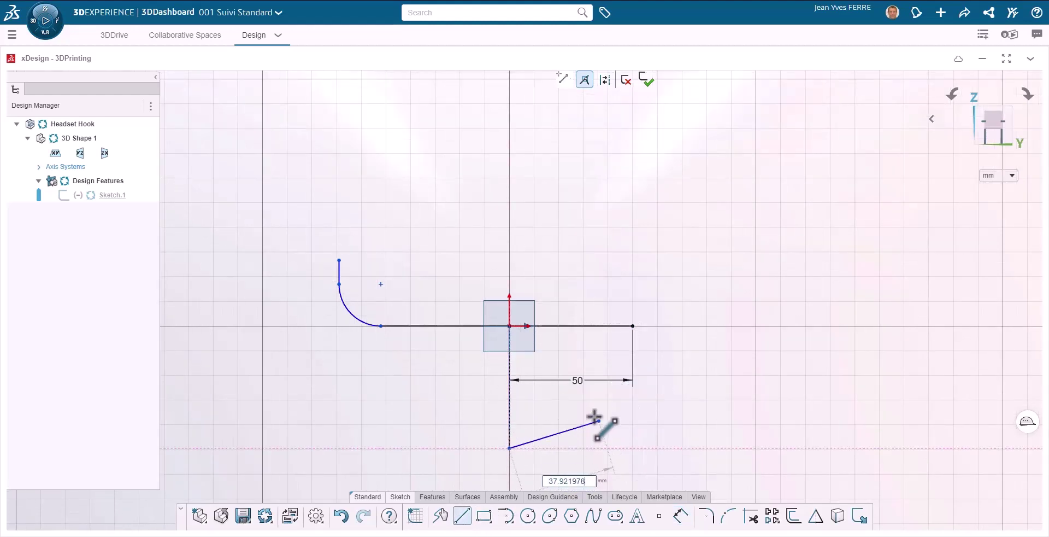
{"action": "key", "text": "Escape"}
{"action": "left_click", "coordinate": [681, 516]}
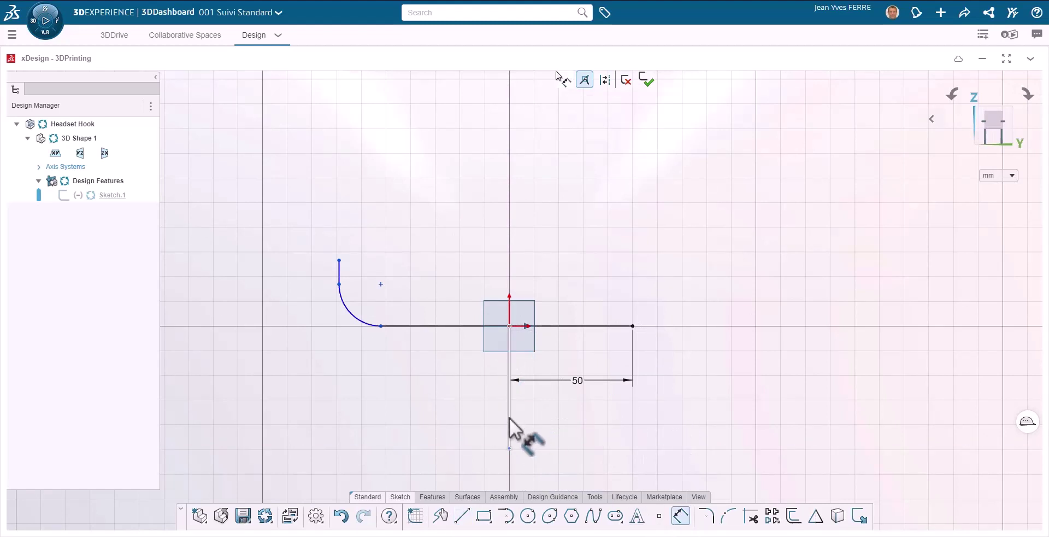
{"action": "left_click", "coordinate": [510, 420]}
{"action": "left_click", "coordinate": [452, 407]}
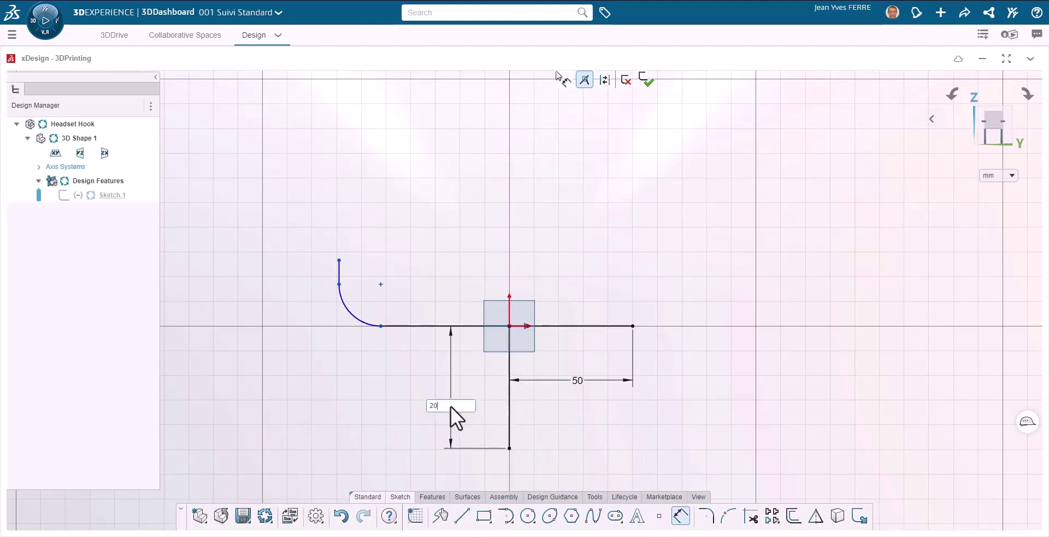
{"action": "key", "text": "Return"}
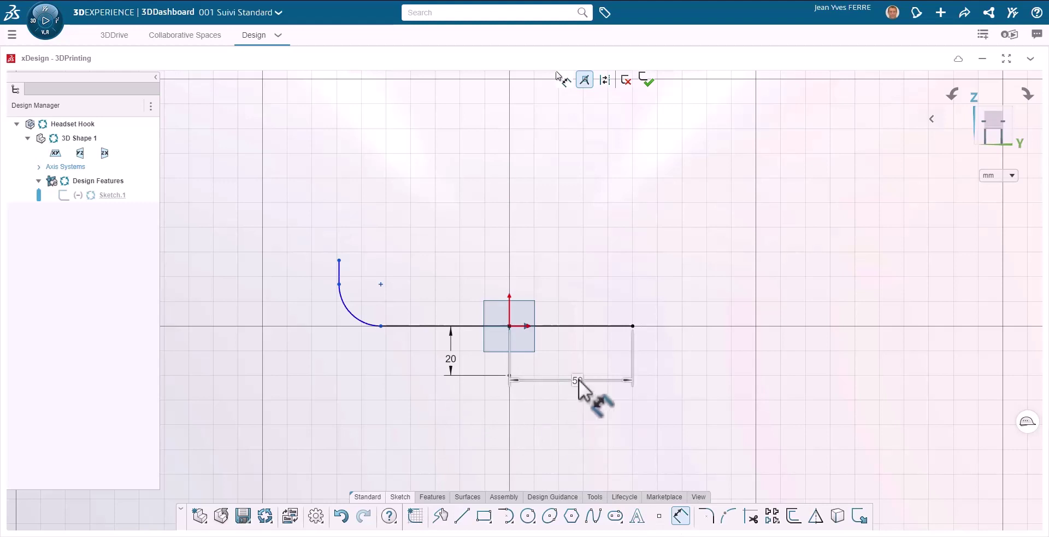
- Move the 50 mm dimension further below the sketch and set the corner arc's radius to 10 mm
{"action": "left_click_drag", "start_coordinate": [579, 379], "coordinate": [567, 408]}
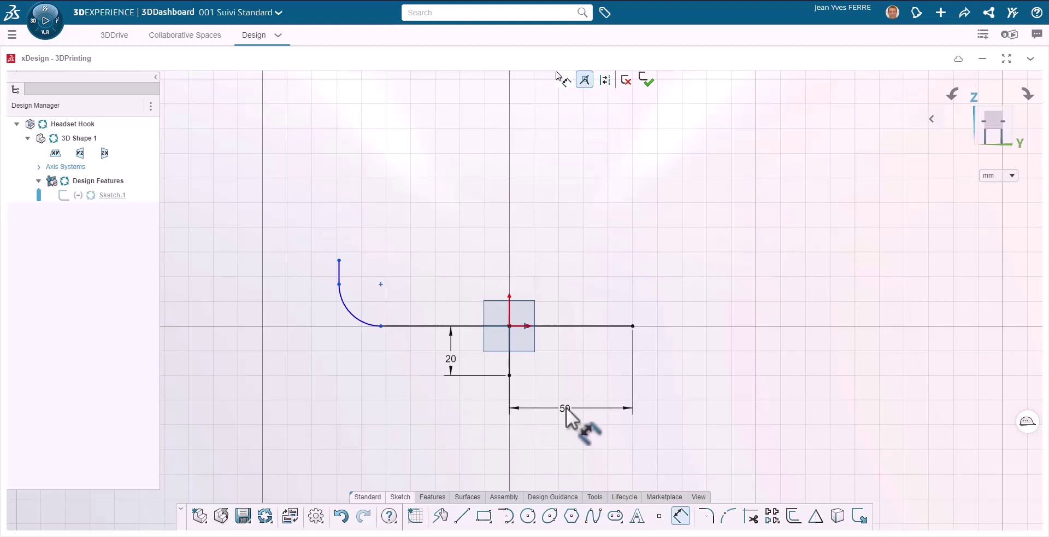
{"action": "left_click", "coordinate": [351, 316]}
{"action": "type", "text": "10"}
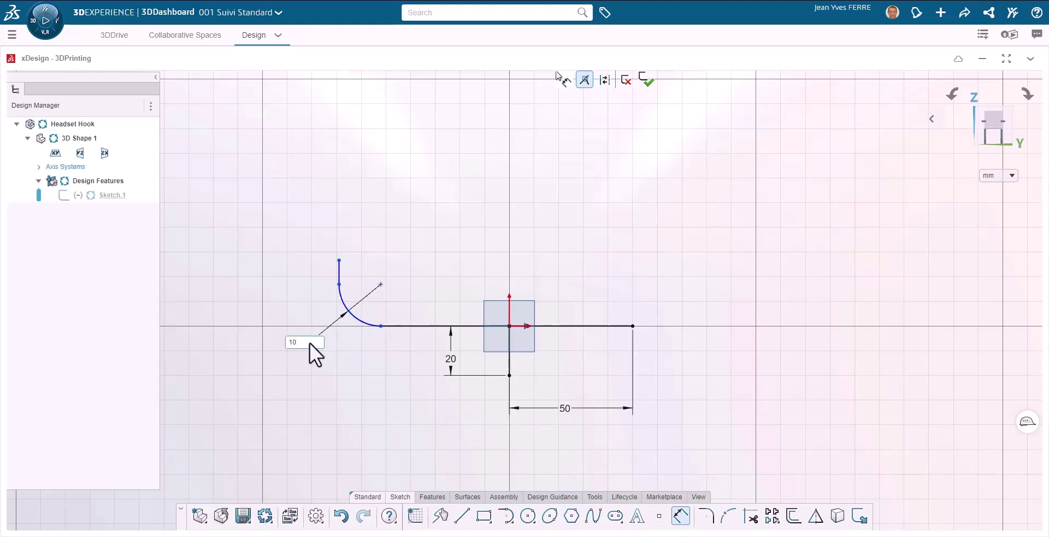
{"action": "key", "text": "Return"}
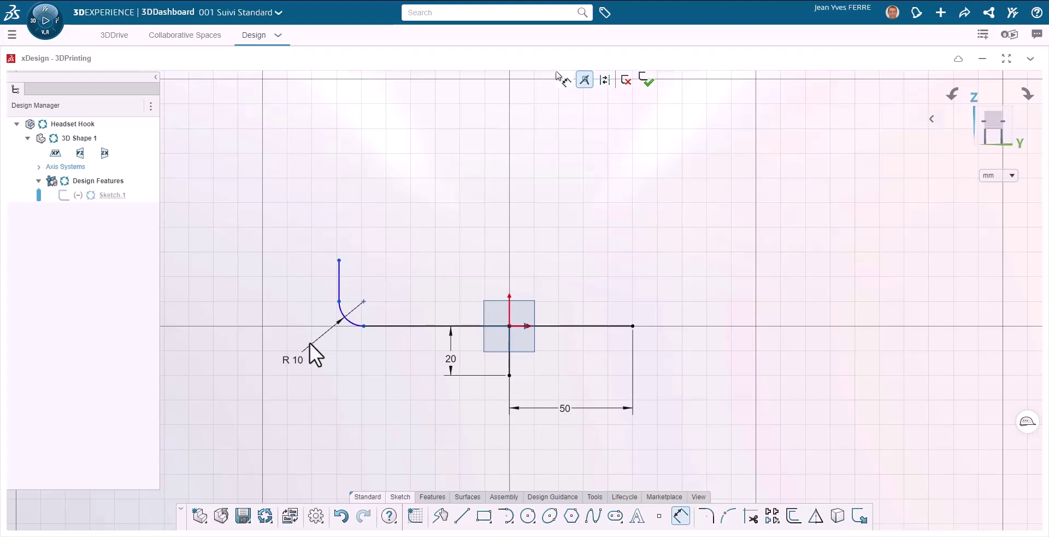
- Dimension the distance from the short vertical line at the hook end to the origin as 30 mm
{"action": "left_click", "coordinate": [340, 292]}
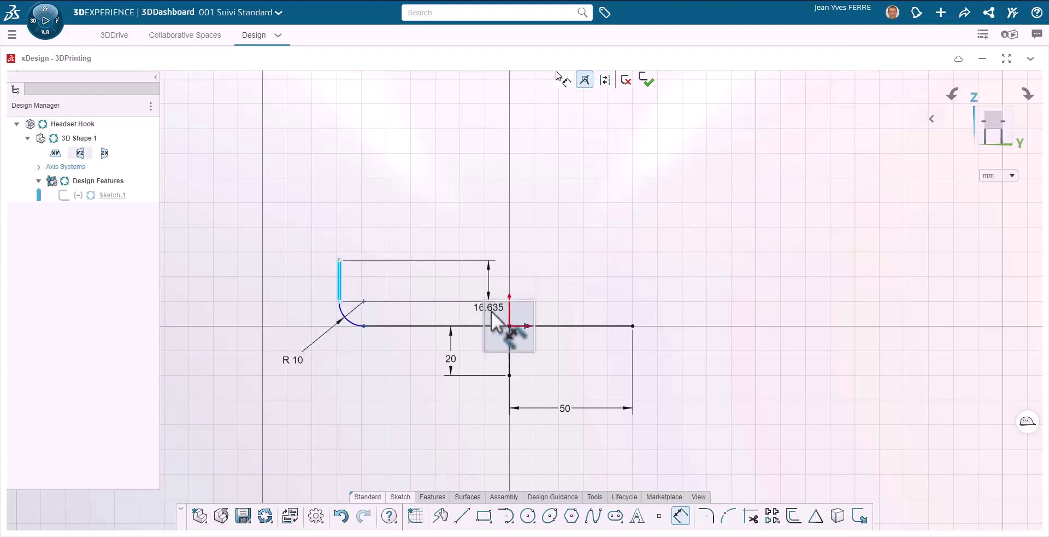
{"action": "left_click", "coordinate": [509, 326]}
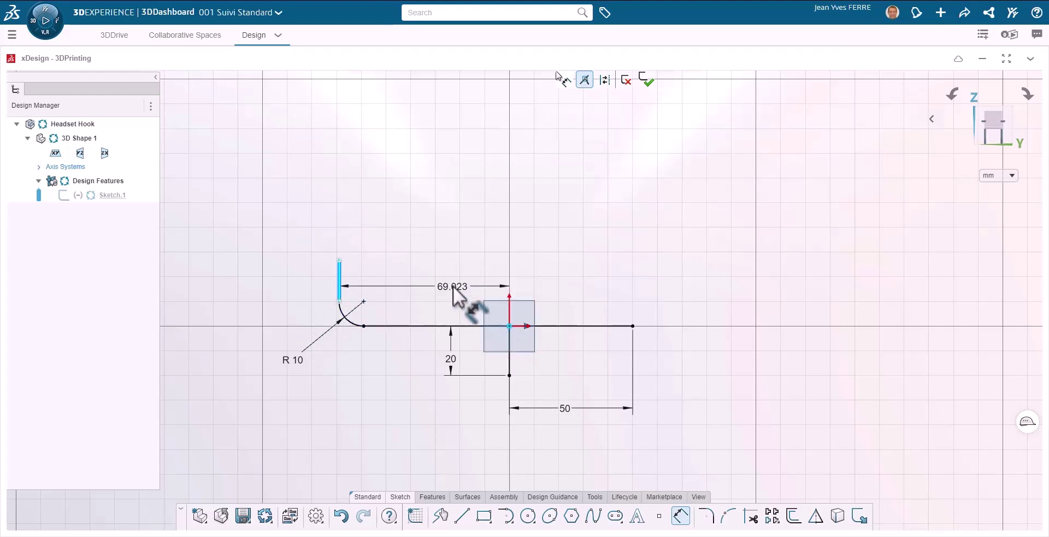
{"action": "left_click", "coordinate": [435, 408]}
{"action": "type", "text": "30"}
{"action": "key", "text": "Return"}
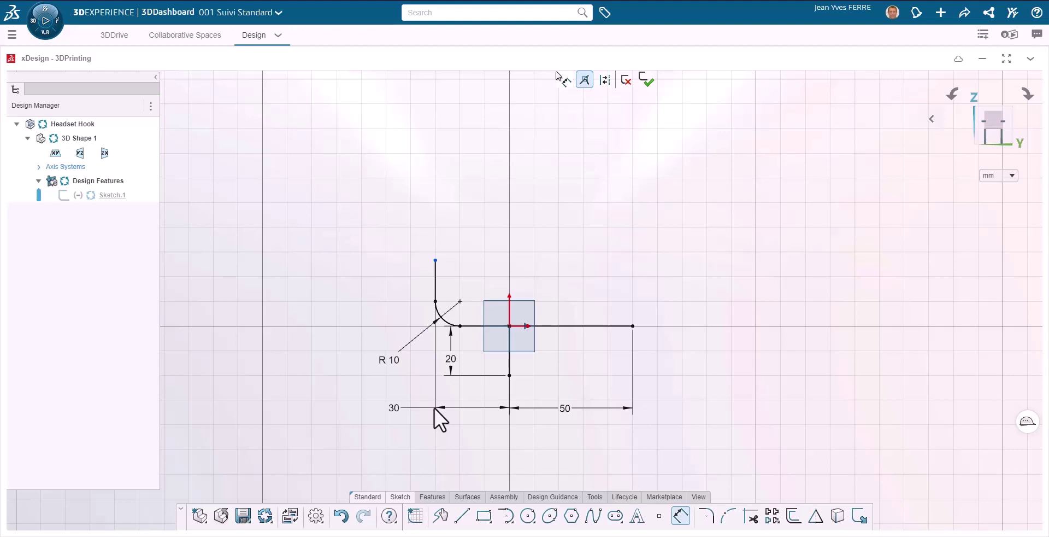
- Dimension the height of the hook's upper endpoint above the horizontal line as 16 mm
{"action": "left_click", "coordinate": [436, 260]}
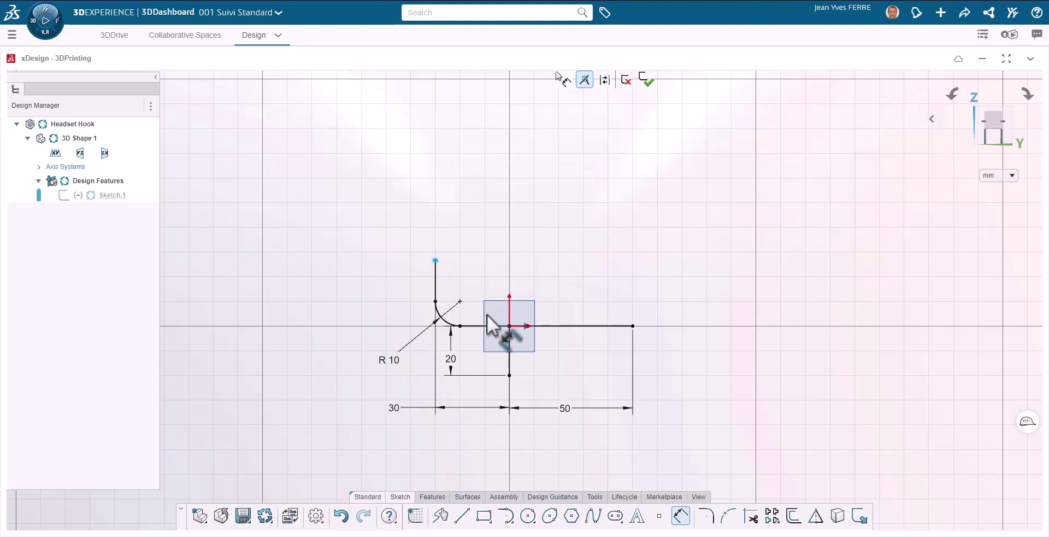
{"action": "left_click", "coordinate": [497, 326]}
{"action": "left_click", "coordinate": [330, 298]}
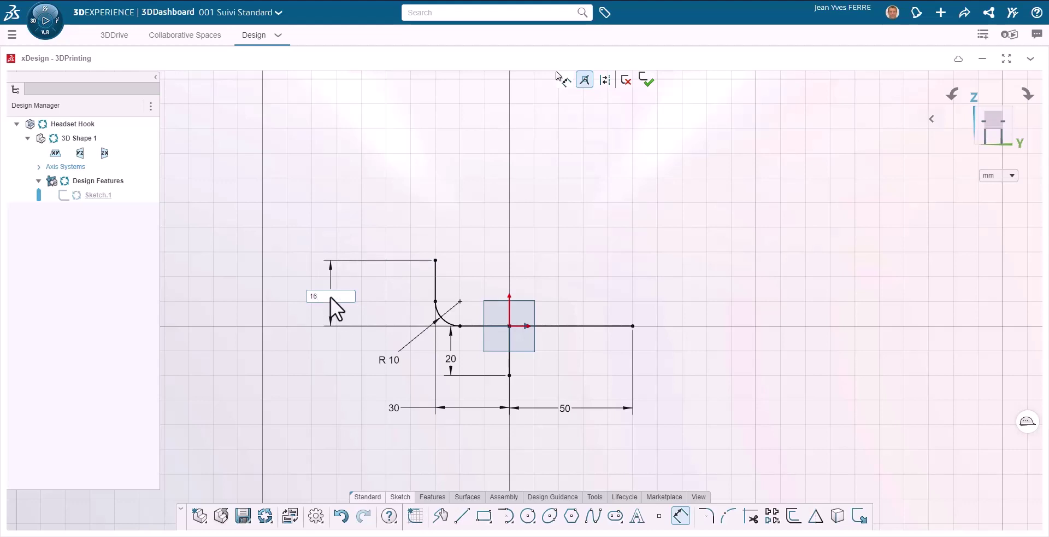
{"action": "key", "text": "Return"}
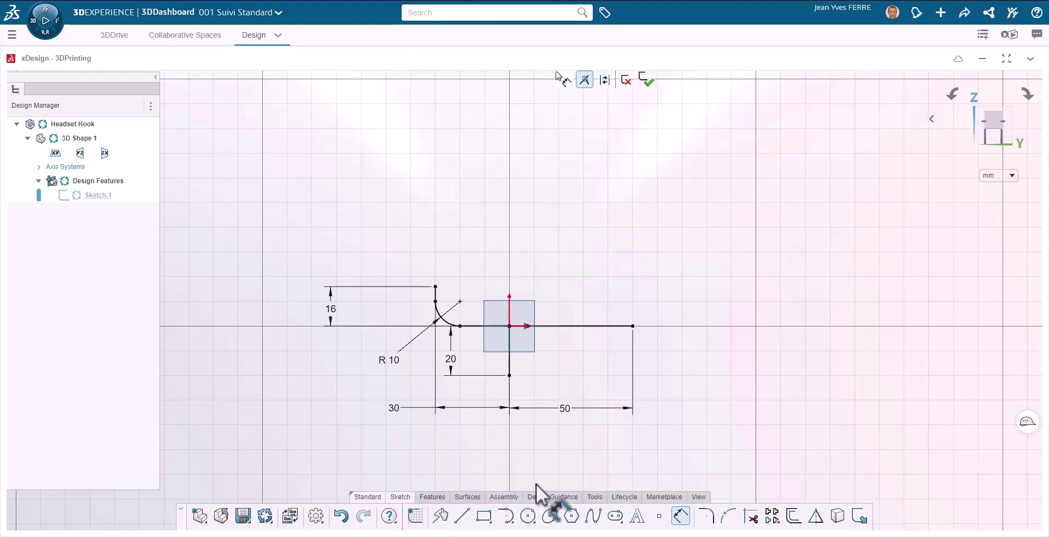
- Extrude the open profile as a thin solid with a 25 mm blind distance and 6 mm thickness
{"action": "left_click", "coordinate": [432, 497]}
{"action": "left_click", "coordinate": [463, 515]}
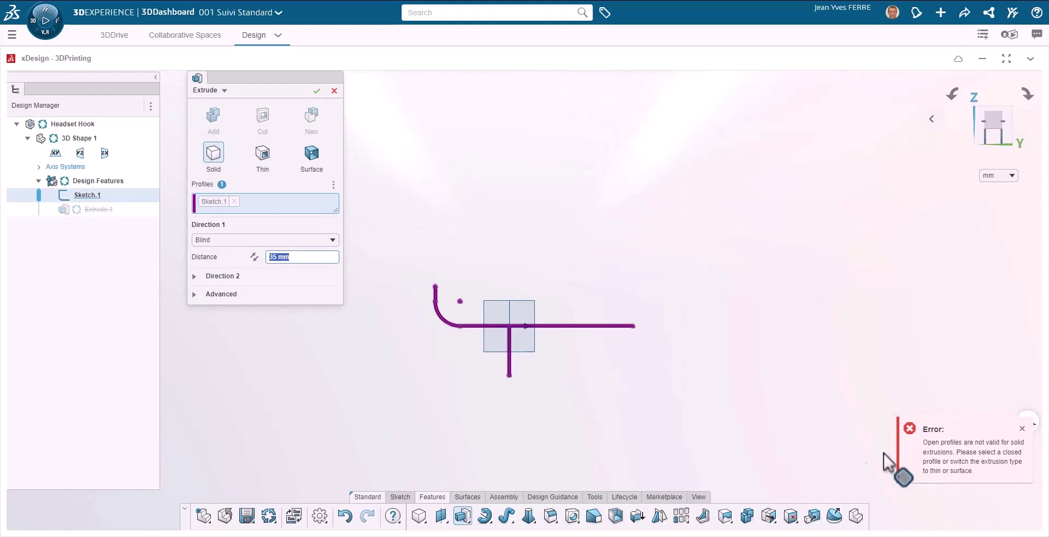
{"action": "left_click", "coordinate": [1022, 428]}
{"action": "left_click", "coordinate": [263, 154]}
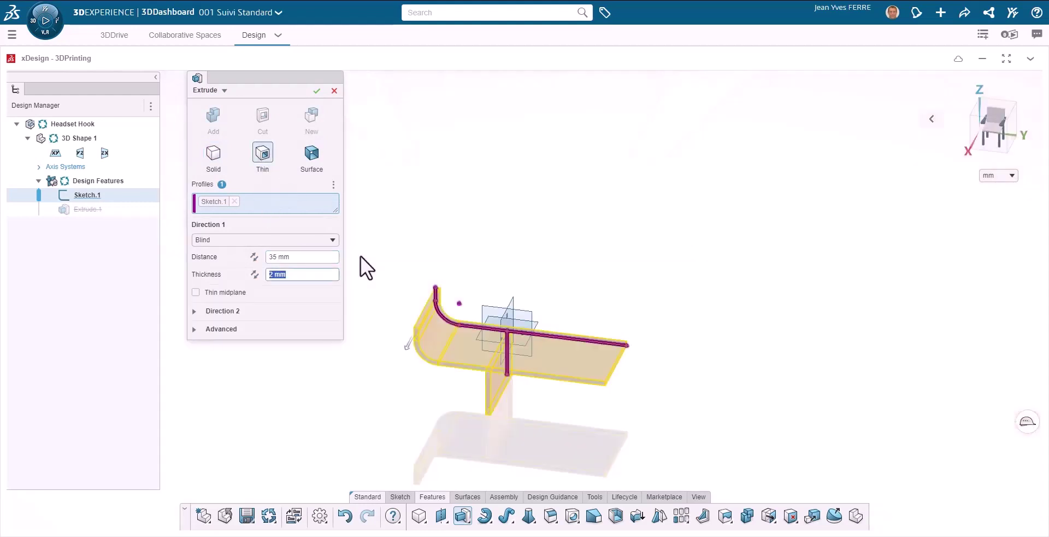
{"action": "middle_click_drag", "start_coordinate": [408, 347], "coordinate": [503, 372]}
{"action": "type", "text": "6"}
{"action": "left_click", "coordinate": [305, 257]}
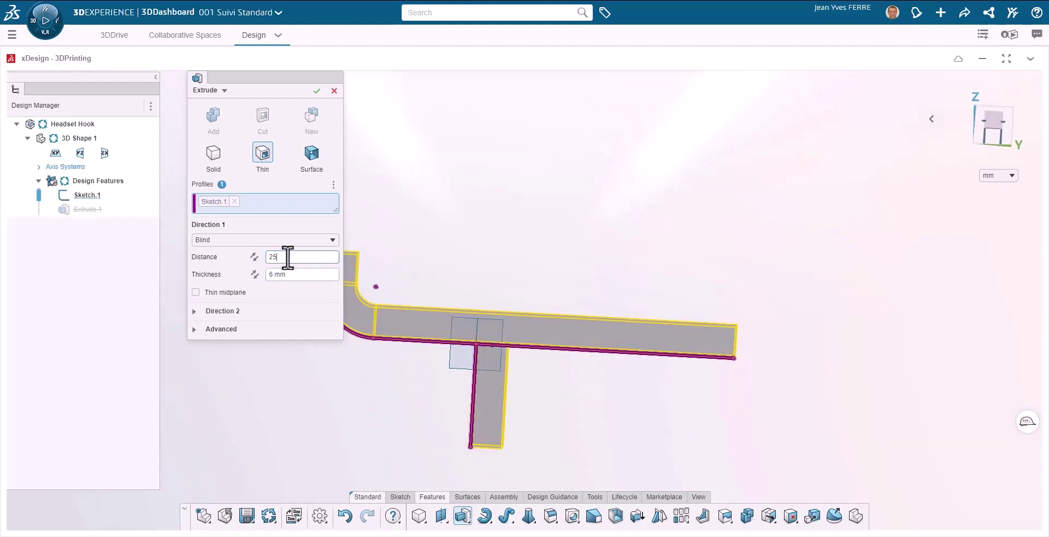
{"action": "type", "text": "25"}
{"action": "key", "text": "Return"}
{"action": "middle_click_drag", "start_coordinate": [746, 313], "coordinate": [596, 376]}
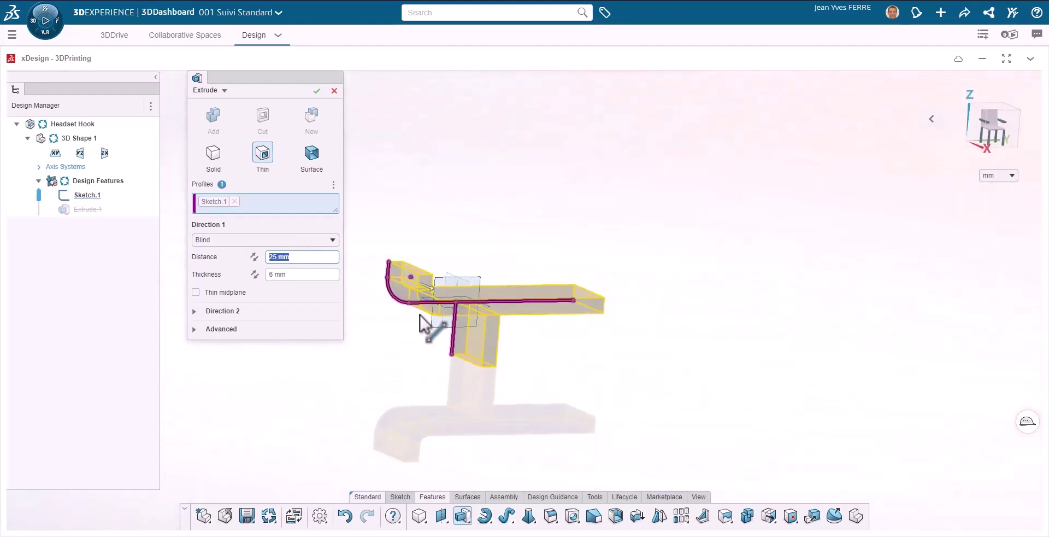
{"action": "left_click", "coordinate": [316, 91]}
- Hide the XY, YZ and ZX reference planes around the extruded part
{"action": "middle_click_drag", "start_coordinate": [642, 368], "coordinate": [581, 398]}
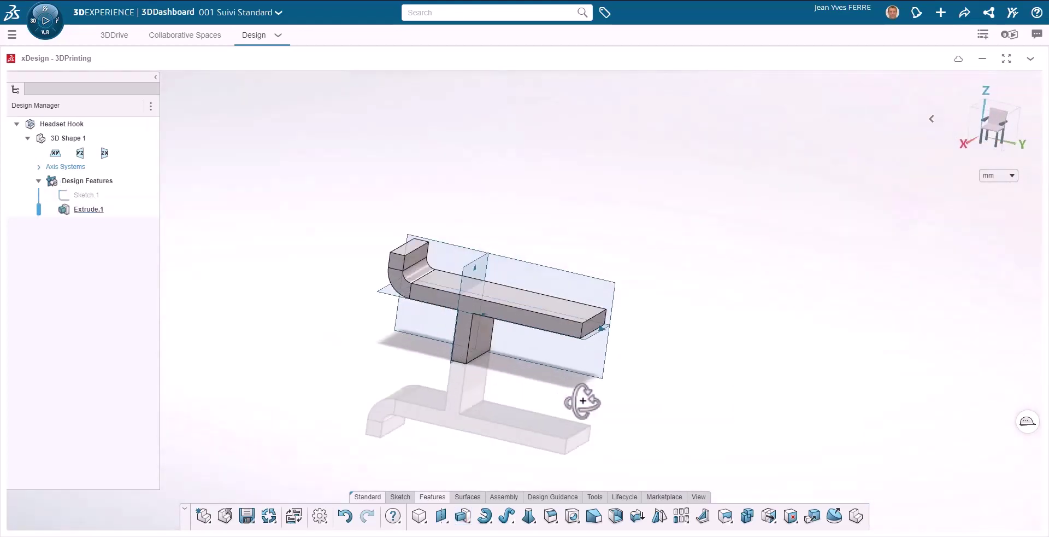
{"action": "left_click", "coordinate": [82, 157]}
{"action": "left_click", "coordinate": [83, 157]}
{"action": "left_click", "coordinate": [108, 157]}
{"action": "left_click", "coordinate": [134, 123]}
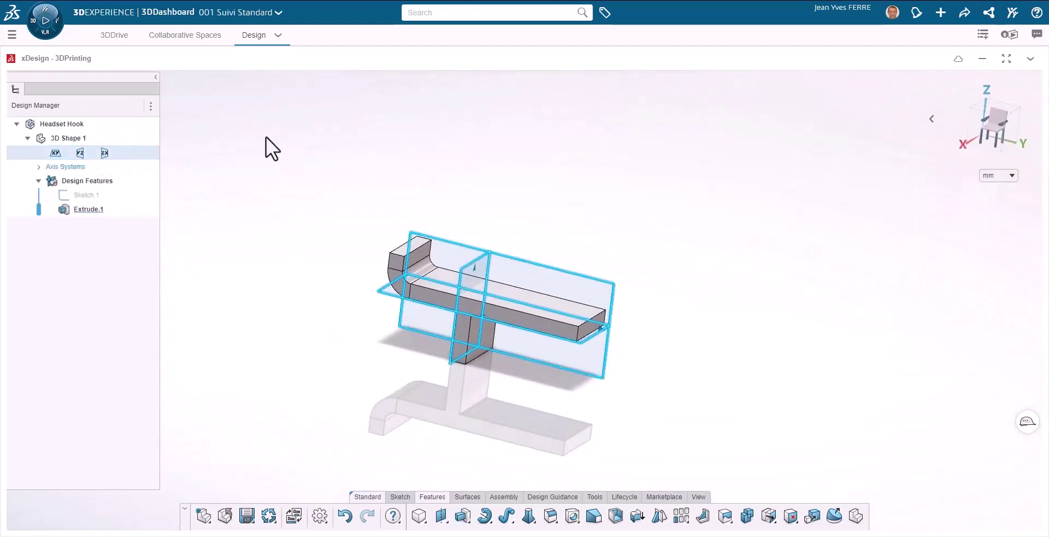
- Apply a full round fillet to the top end of the upturned hook tip, using its top face and two adjacent side faces
{"action": "middle_click_drag", "start_coordinate": [427, 311], "coordinate": [366, 252]}
{"action": "scroll", "coordinate": [445, 276], "scroll_direction": "up", "scroll_amount": 5}
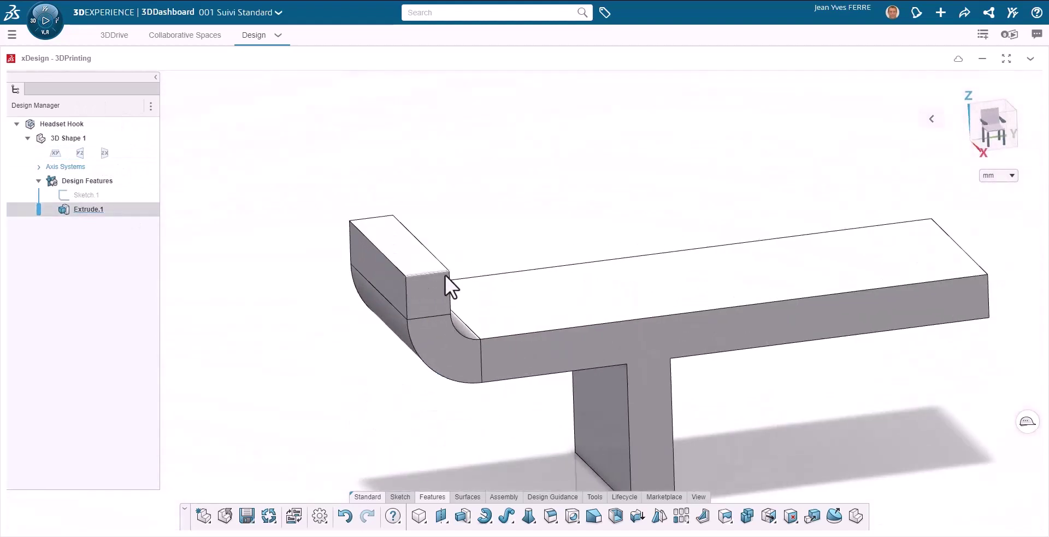
{"action": "middle_click_drag", "start_coordinate": [476, 267], "coordinate": [402, 283]}
{"action": "left_click", "coordinate": [460, 263]}
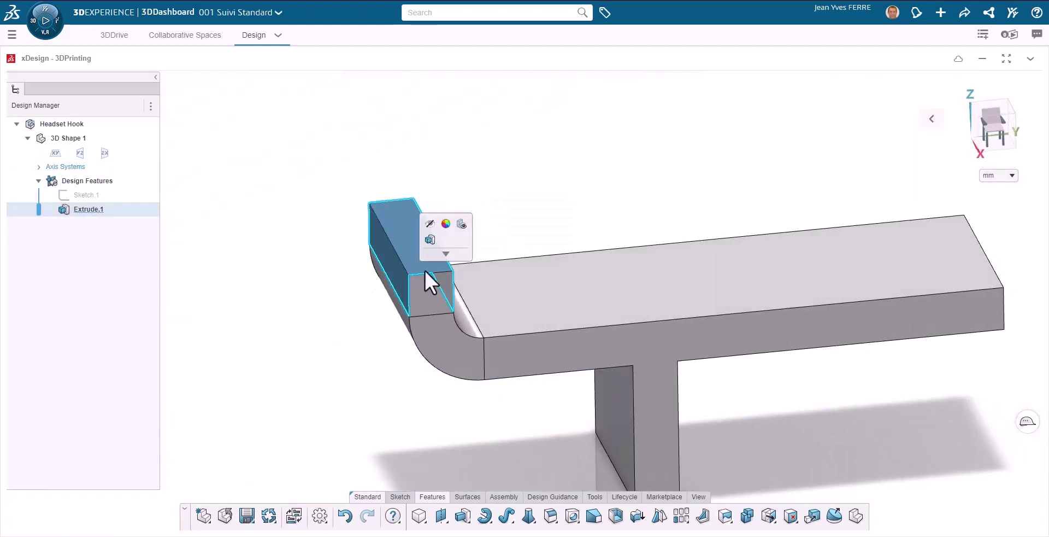
{"action": "left_click", "coordinate": [551, 515]}
{"action": "left_click", "coordinate": [263, 118]}
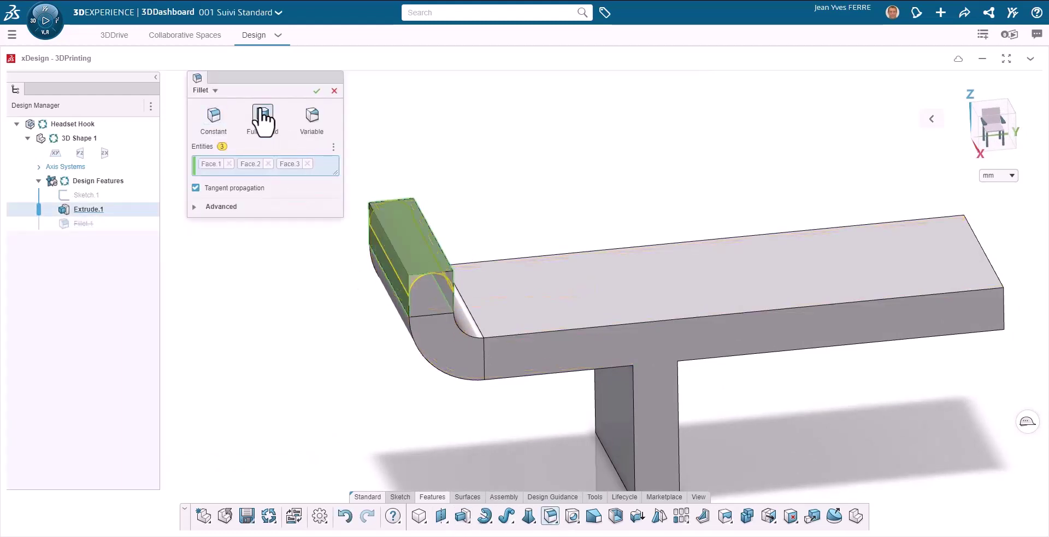
{"action": "left_click", "coordinate": [317, 91]}
- Apply a full round fillet to the lower end of the vertical leg, using its two short bottom corner edges
{"action": "middle_click_drag", "start_coordinate": [485, 149], "coordinate": [522, 161]}
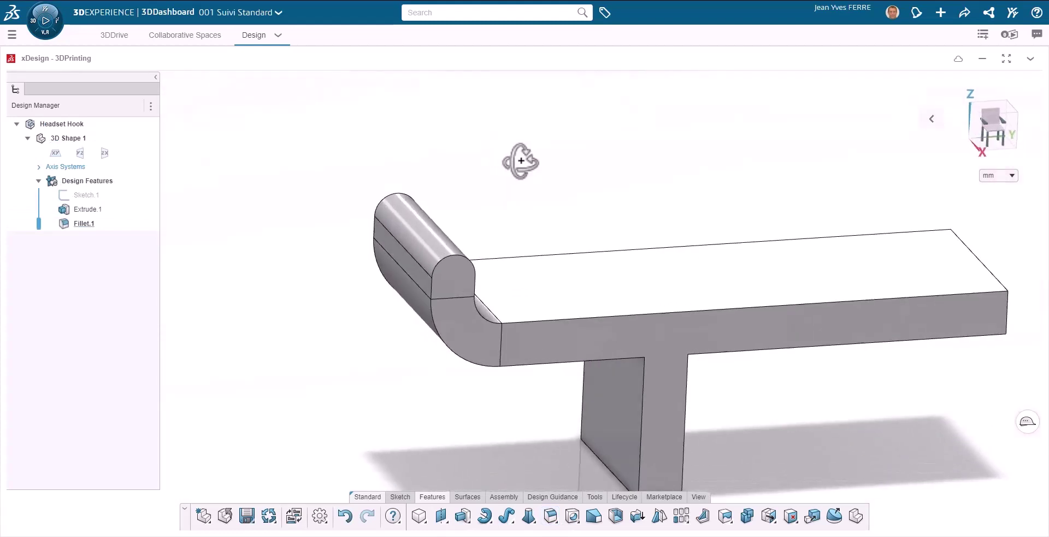
{"action": "scroll", "coordinate": [525, 310], "scroll_direction": "down", "scroll_amount": 3}
{"action": "middle_click_drag", "start_coordinate": [540, 363], "coordinate": [552, 408]}
{"action": "scroll", "coordinate": [552, 407], "scroll_direction": "up", "scroll_amount": 4}
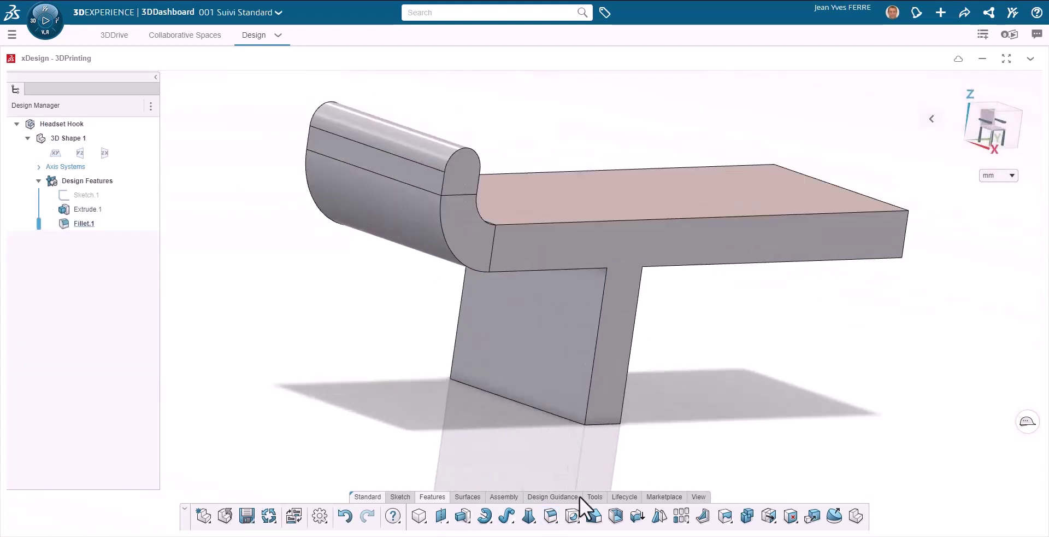
{"action": "left_click", "coordinate": [550, 516]}
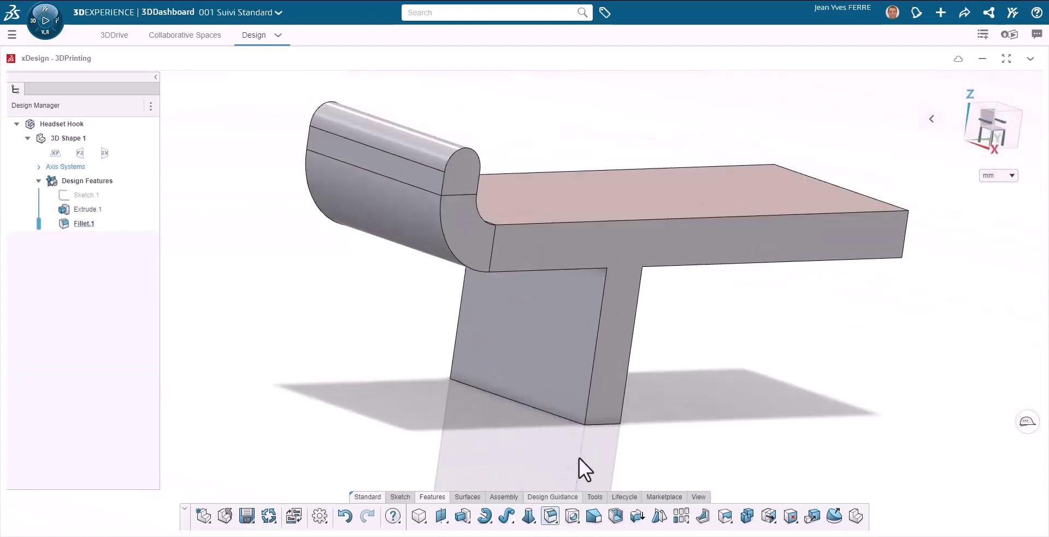
{"action": "left_click", "coordinate": [596, 424]}
{"action": "middle_click_drag", "start_coordinate": [499, 403], "coordinate": [536, 421]}
{"action": "left_click", "coordinate": [429, 374]}
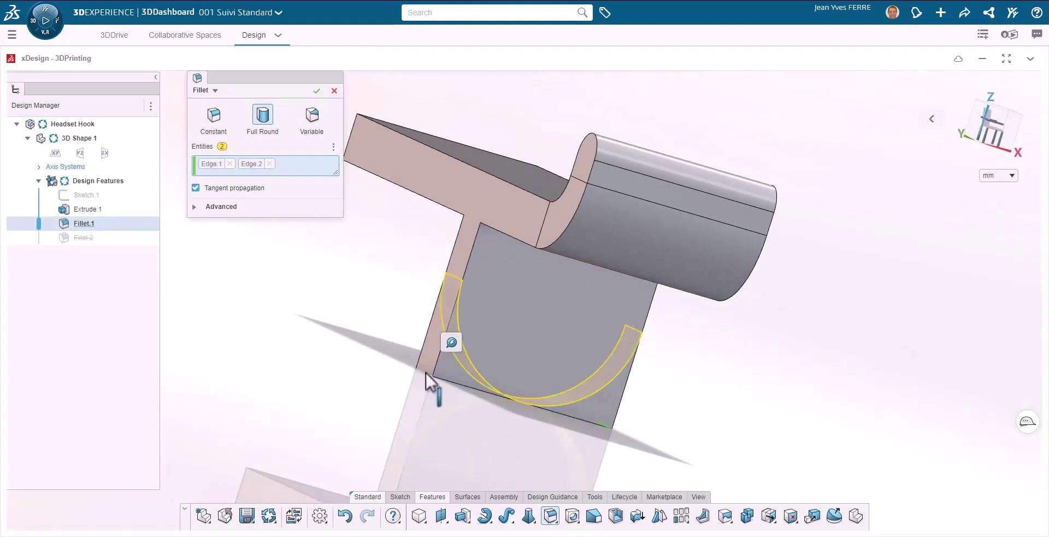
{"action": "left_click", "coordinate": [214, 116]}
{"action": "middle_click_drag", "start_coordinate": [497, 296], "coordinate": [421, 273]}
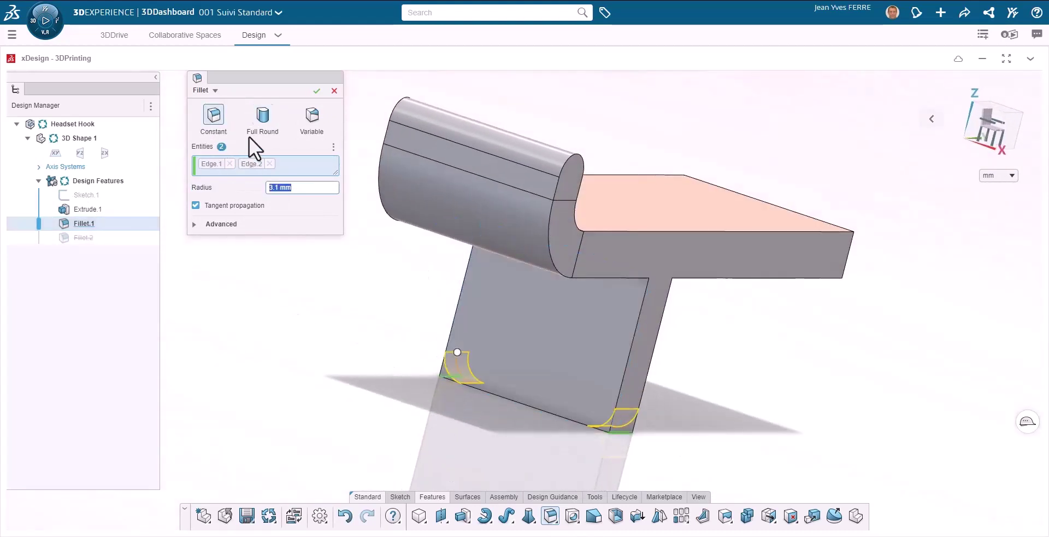
{"action": "left_click", "coordinate": [253, 131]}
{"action": "middle_click_drag", "start_coordinate": [358, 189], "coordinate": [360, 230]}
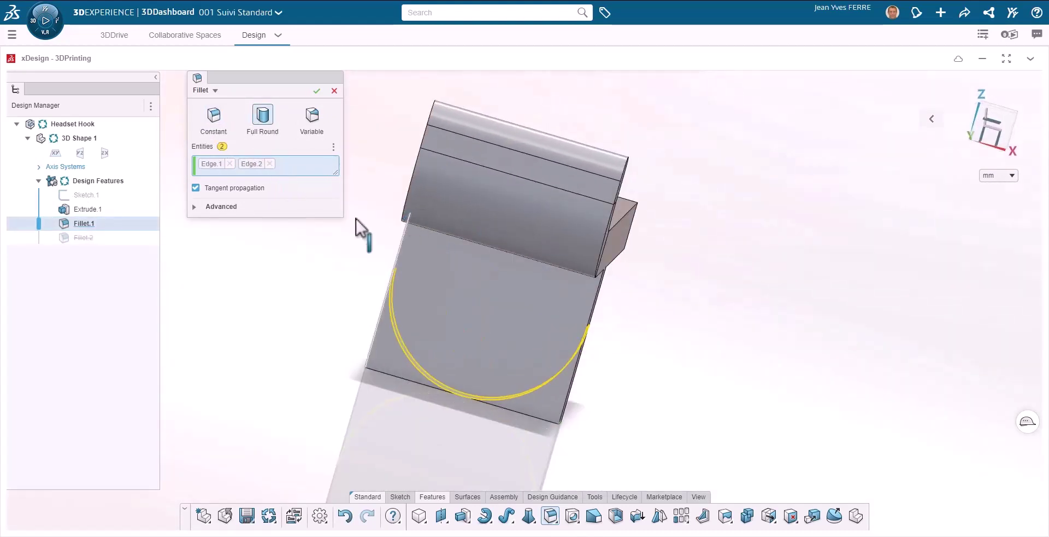
{"action": "left_click", "coordinate": [316, 90]}
{"action": "middle_click_drag", "start_coordinate": [678, 326], "coordinate": [590, 368]}
- Start a hole on the arm's long top face, using the ISO standard and size M5
{"action": "left_click", "coordinate": [550, 172]}
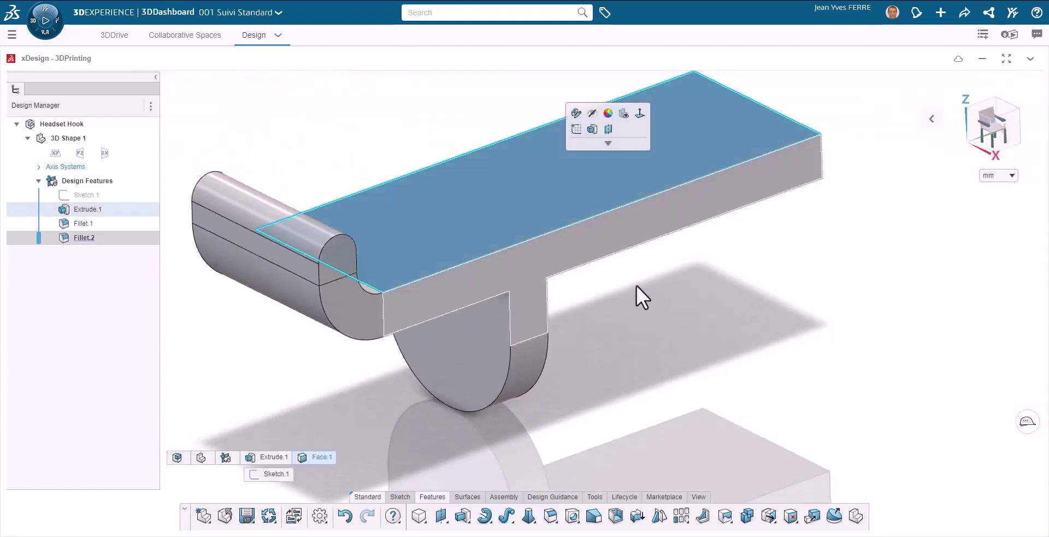
{"action": "left_click", "coordinate": [572, 517]}
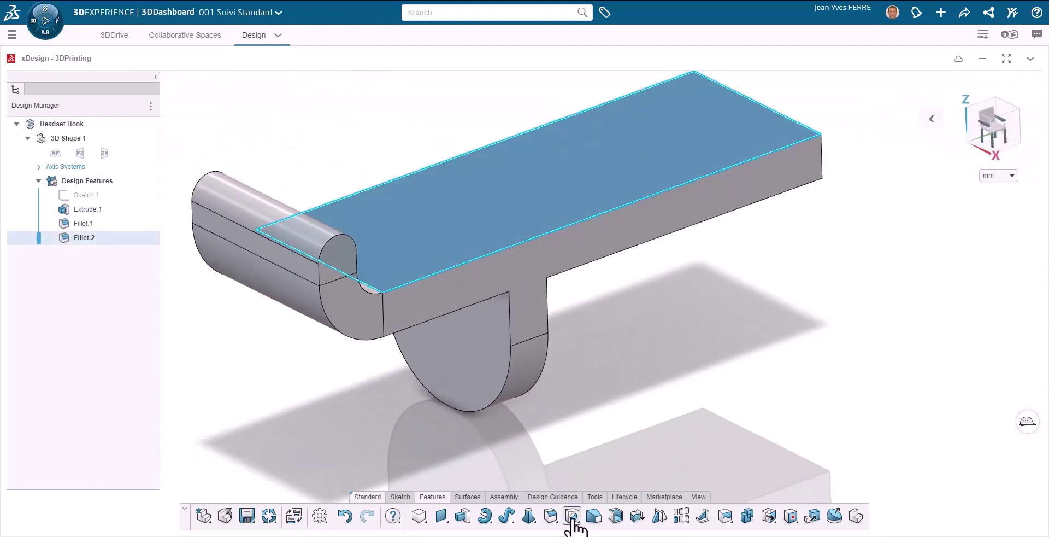
{"action": "left_click", "coordinate": [273, 179]}
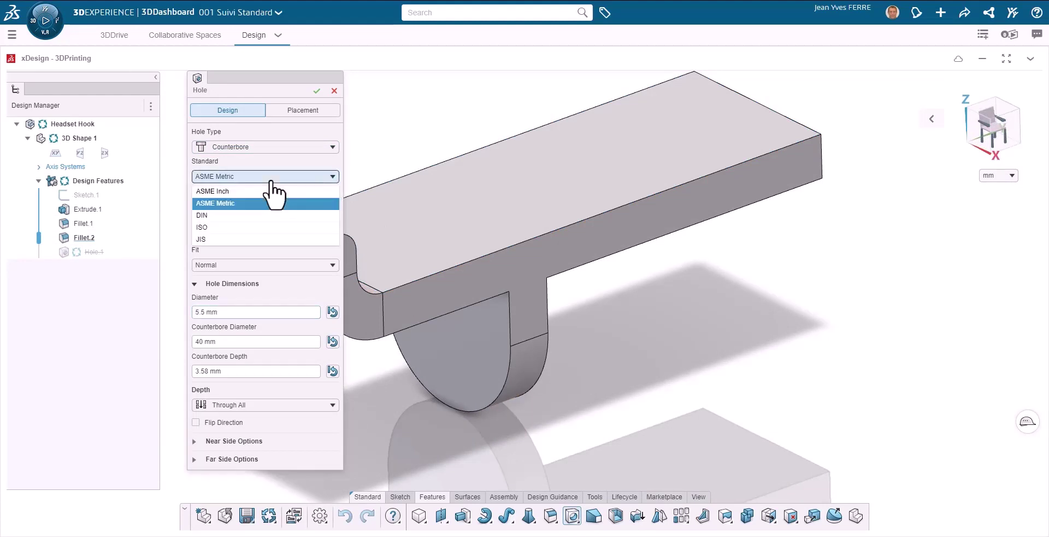
{"action": "left_click", "coordinate": [264, 224]}
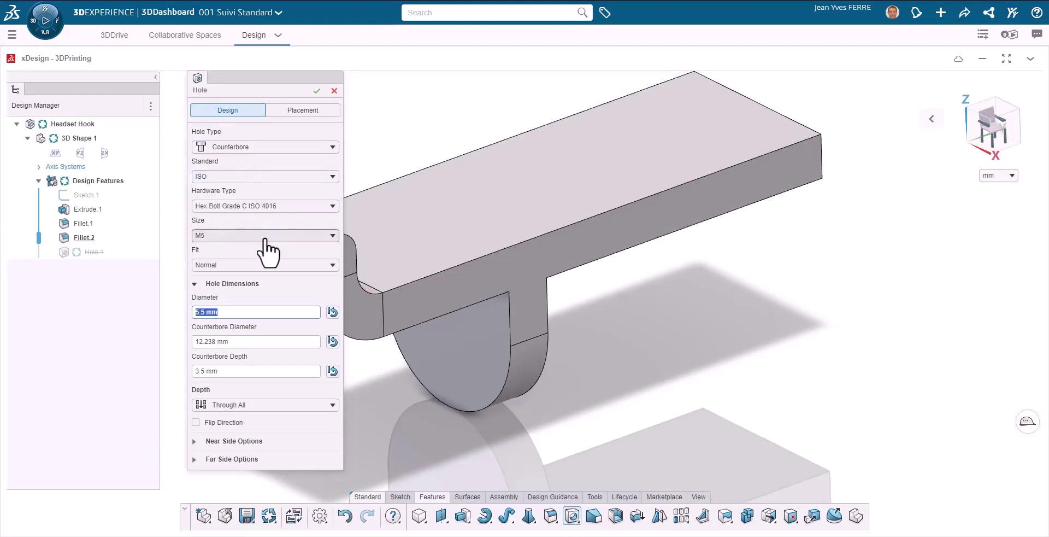
{"action": "left_click", "coordinate": [241, 236]}
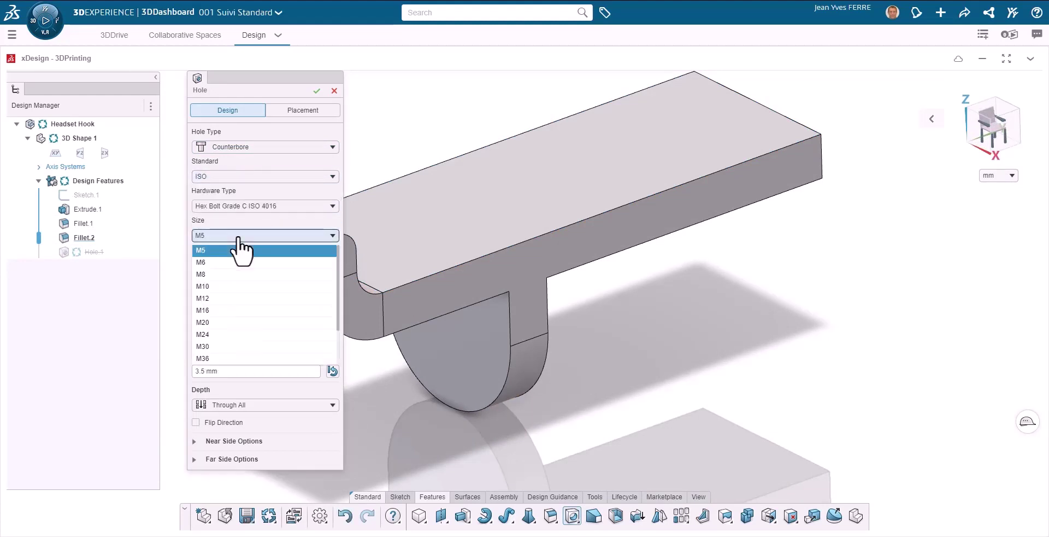
{"action": "left_click", "coordinate": [239, 245]}
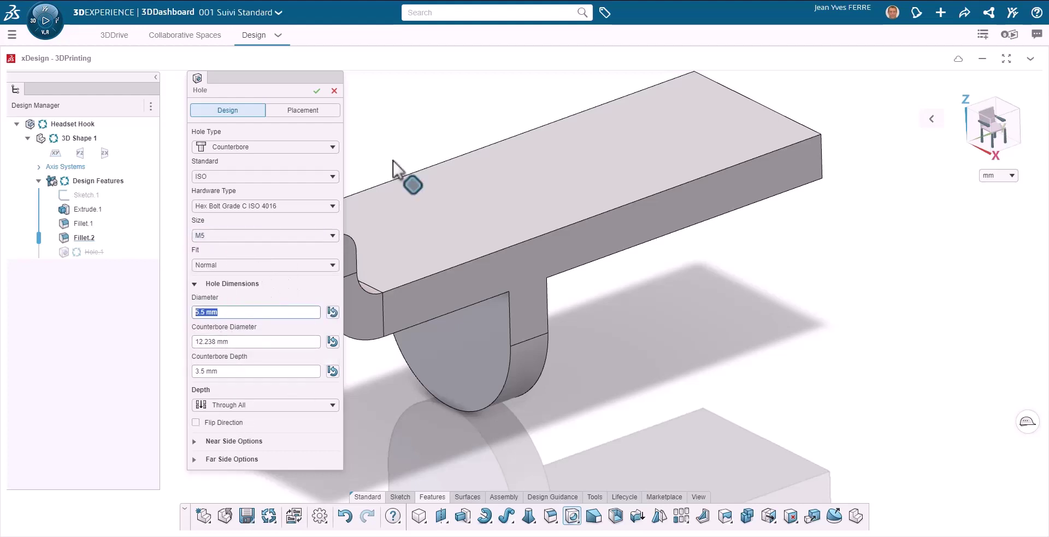
- Create a hole placement sketch on the arm's top face with a 20 mm horizontal line running inward from the end edge's midpoint
{"action": "left_click", "coordinate": [303, 111]}
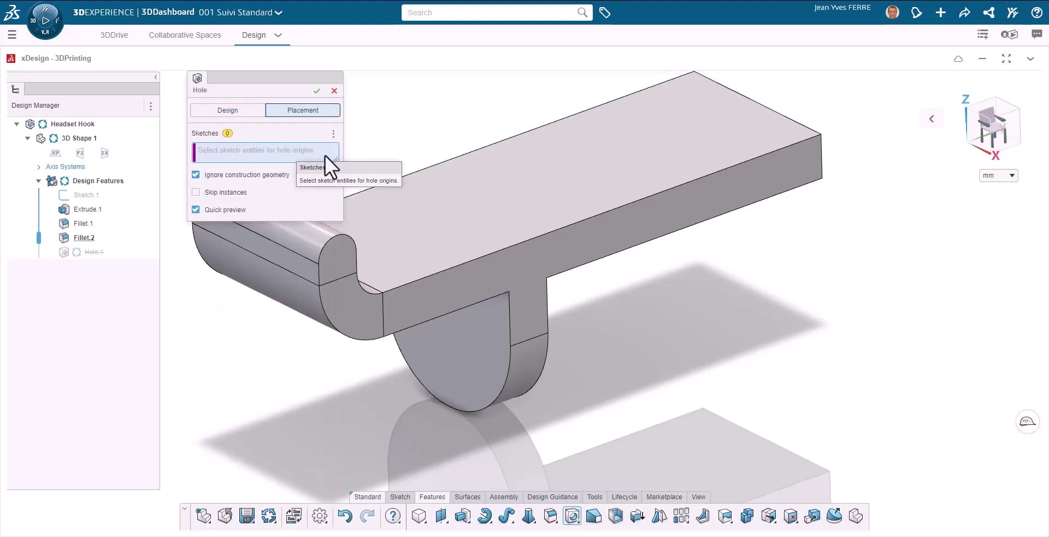
{"action": "left_click", "coordinate": [333, 134]}
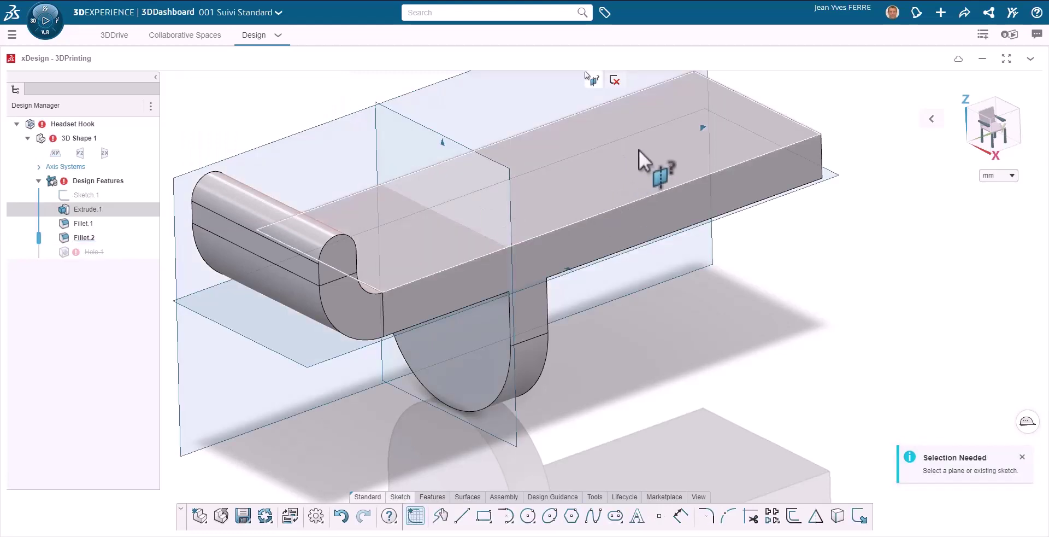
{"action": "left_click", "coordinate": [638, 150]}
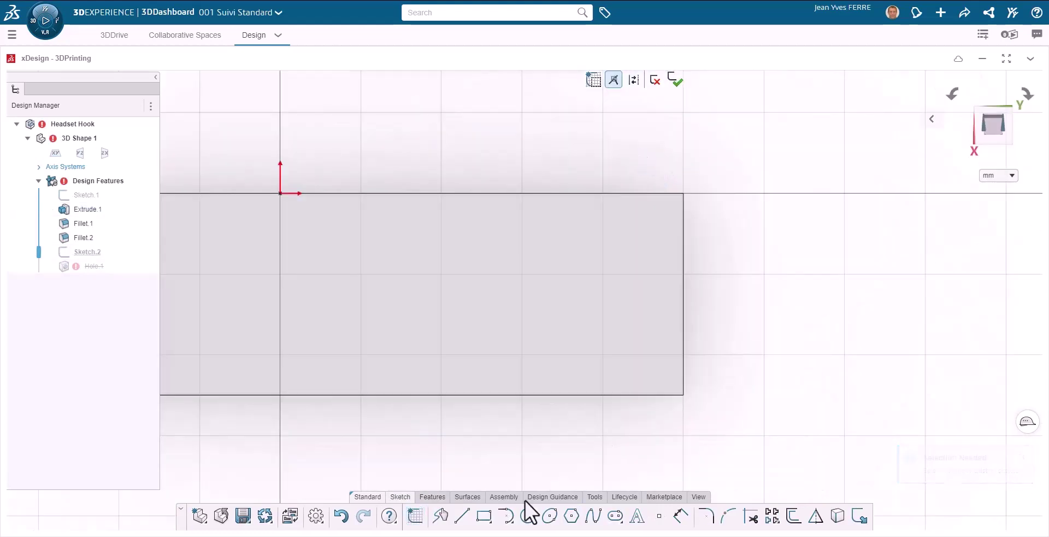
{"action": "left_click", "coordinate": [683, 294]}
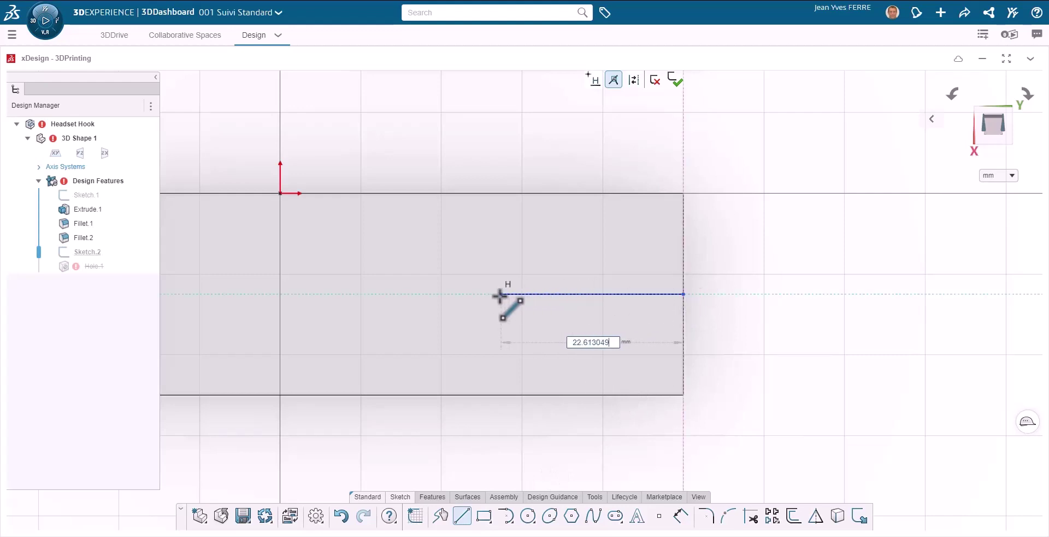
{"action": "type", "text": "20"}
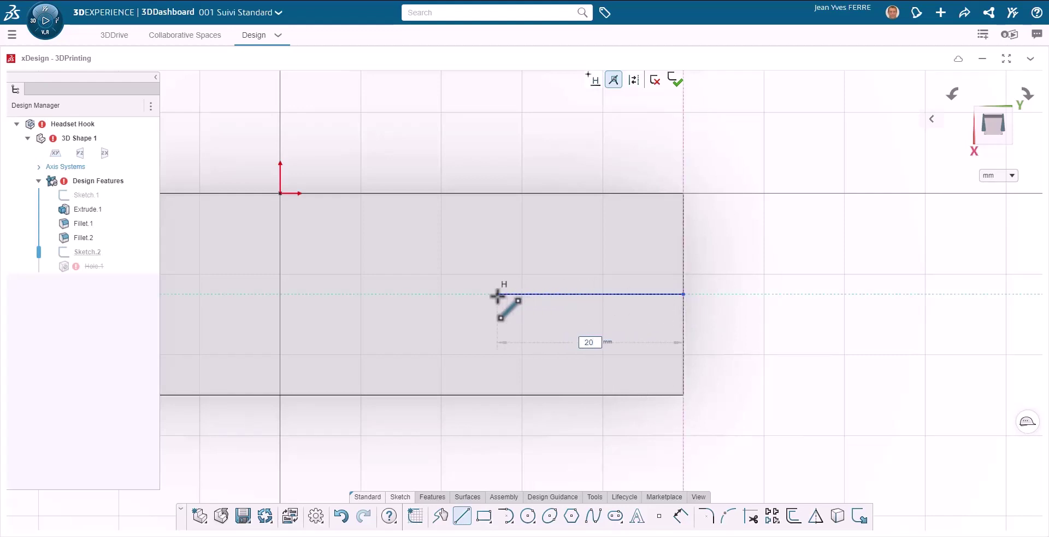
{"action": "key", "text": "Return"}
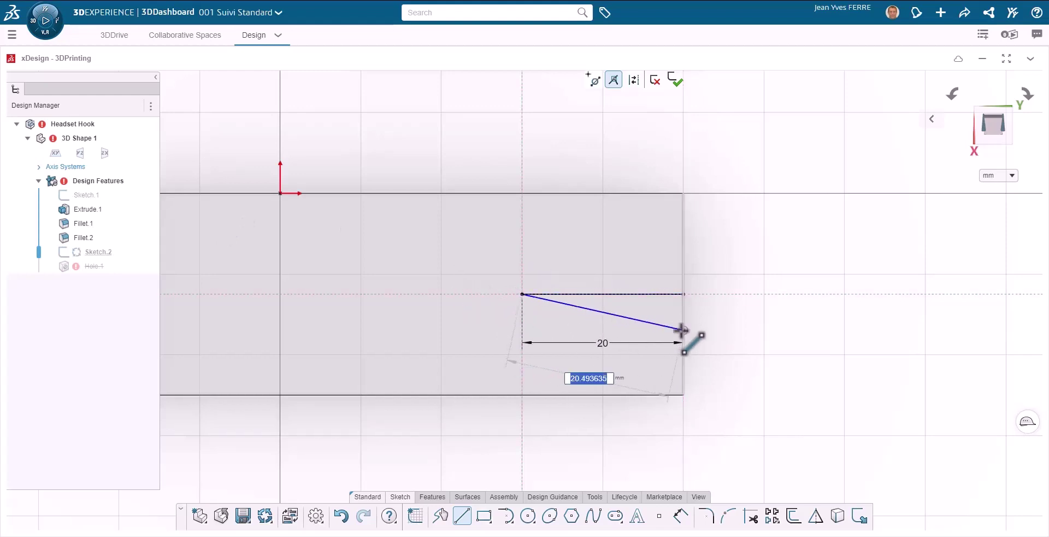
- Convert the 20 mm line to construction geometry and finish the placement sketch
{"action": "key", "text": "Escape"}
{"action": "left_click", "coordinate": [601, 294]}
{"action": "left_click", "coordinate": [605, 253]}
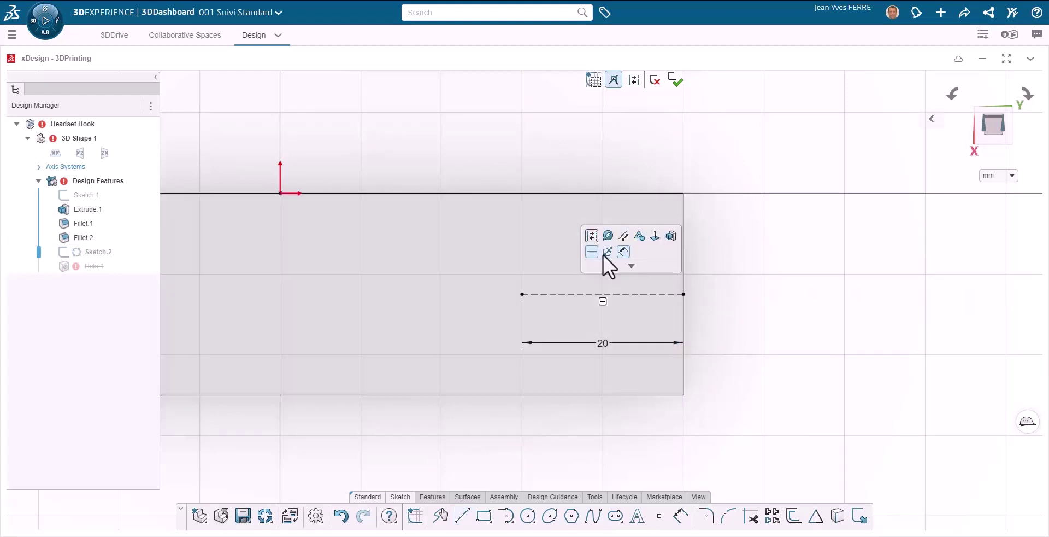
{"action": "mouse_move", "coordinate": [578, 298]}
{"action": "middle_mouse_down"}
{"action": "mouse_move", "coordinate": [583, 185]}
{"action": "mouse_move", "coordinate": [599, 191]}
{"action": "middle_mouse_up"}
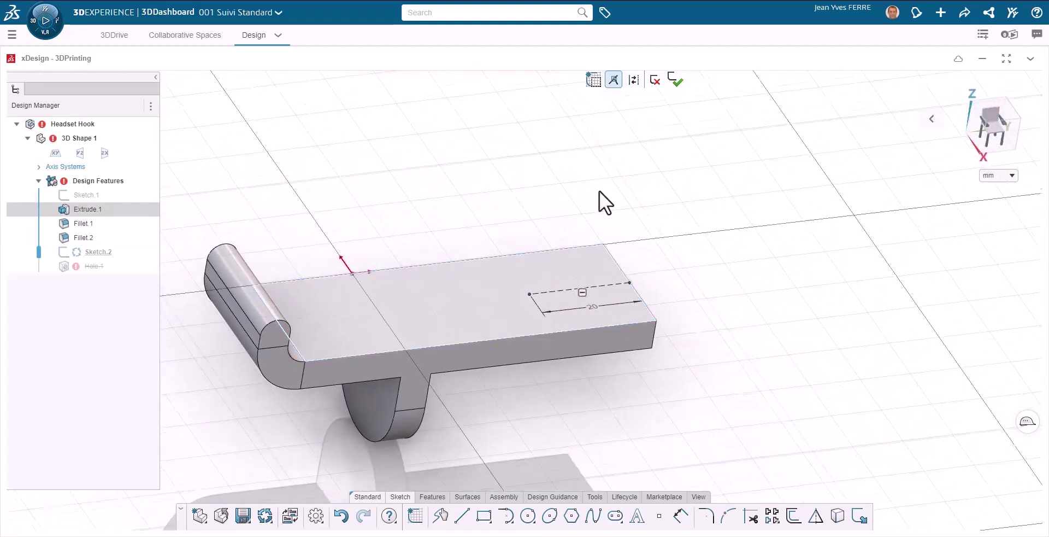
{"action": "left_click", "coordinate": [676, 82]}
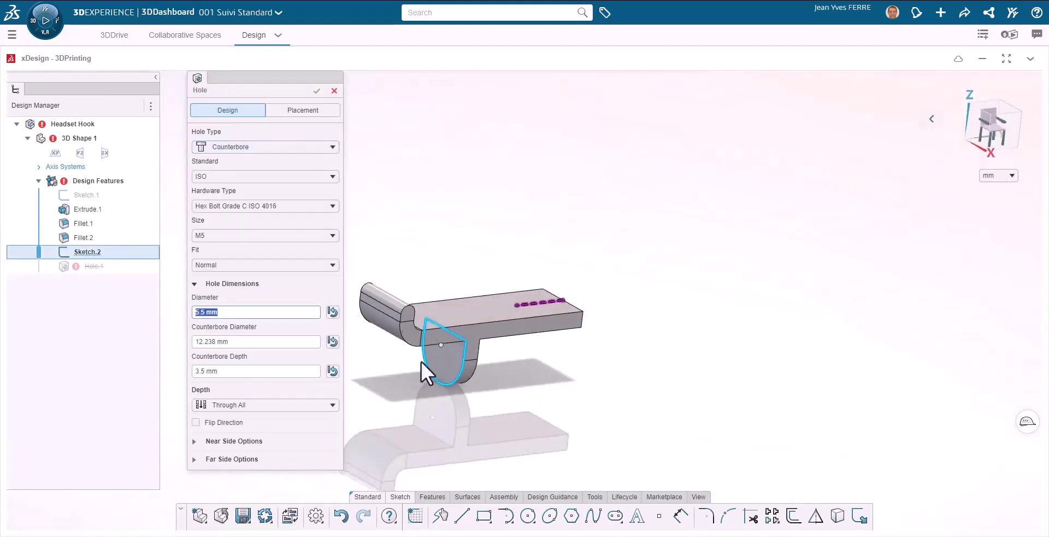
- Add a second hole placement sketch on the leg's flat front face with a point at the centre of its rounded end
{"action": "left_click", "coordinate": [295, 111]}
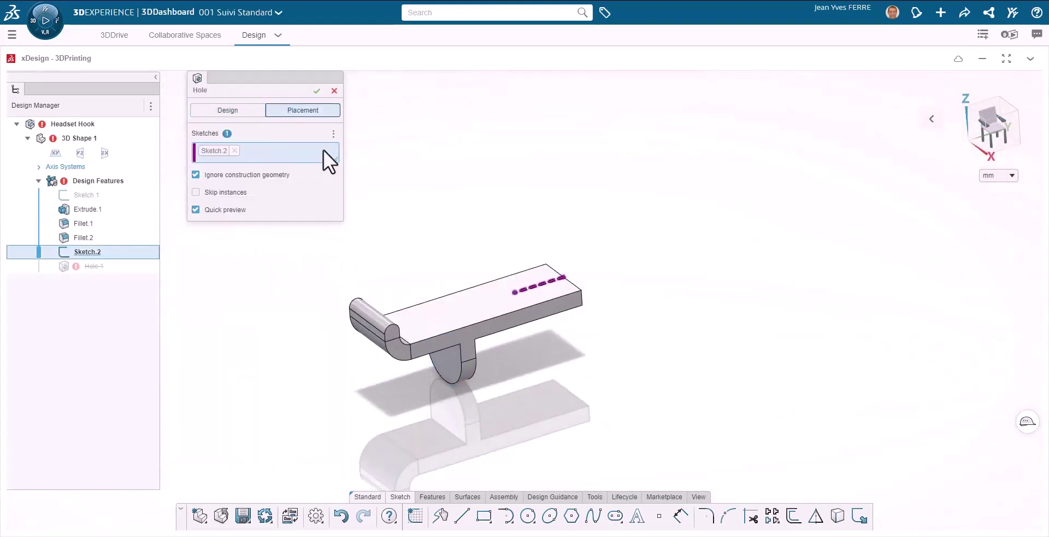
{"action": "left_click", "coordinate": [334, 134]}
{"action": "left_click", "coordinate": [348, 159]}
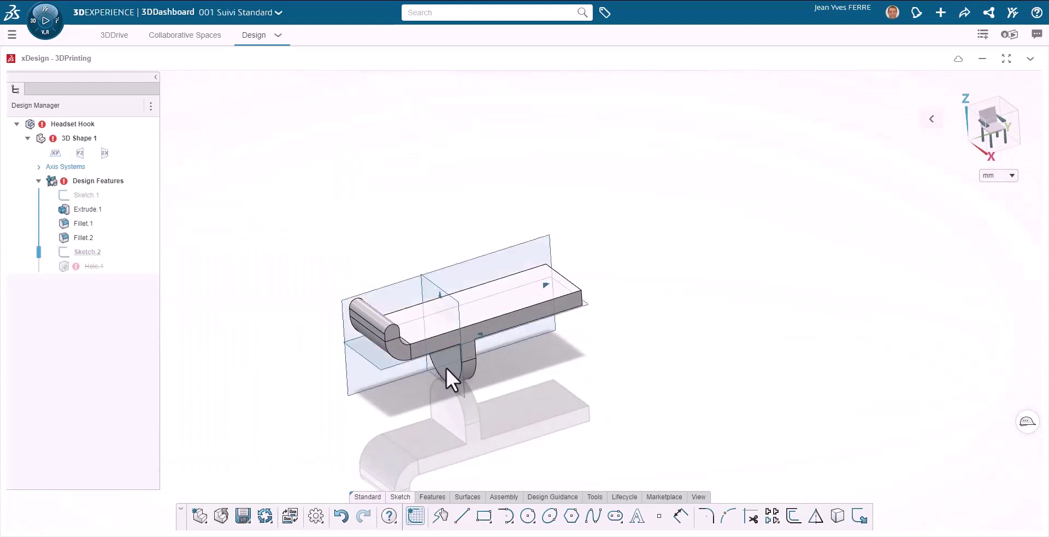
{"action": "left_click", "coordinate": [454, 366]}
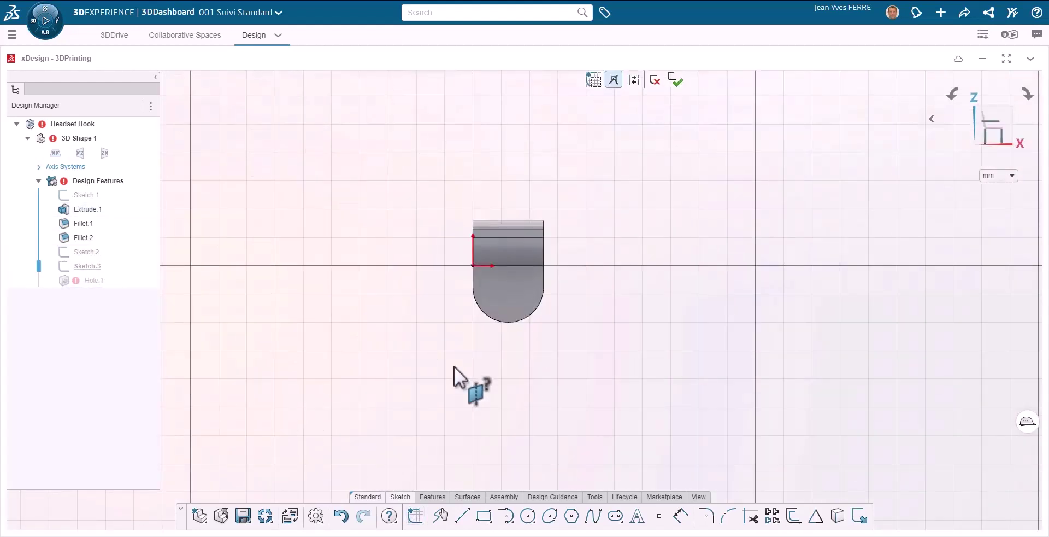
{"action": "left_click", "coordinate": [659, 515]}
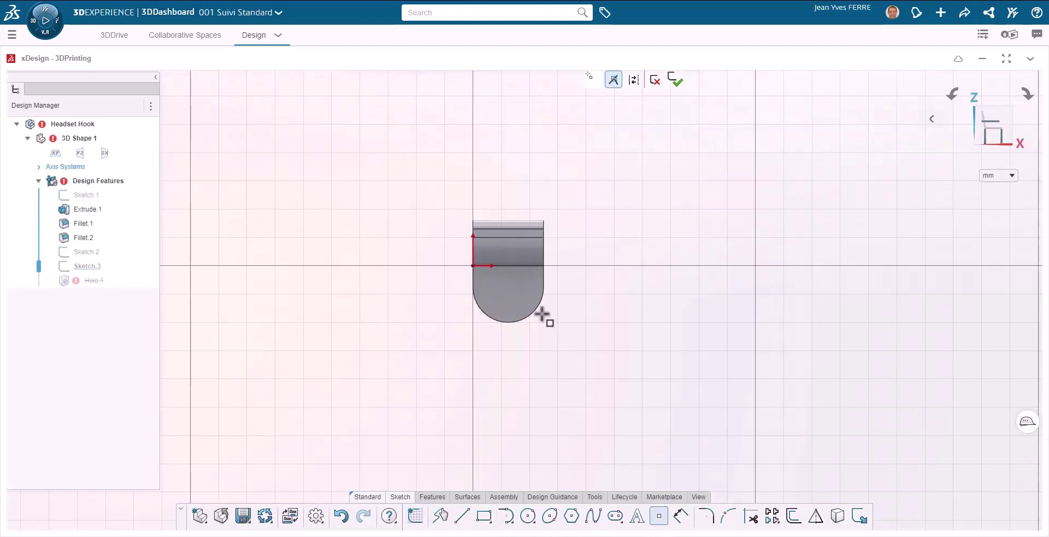
{"action": "left_click", "coordinate": [509, 288]}
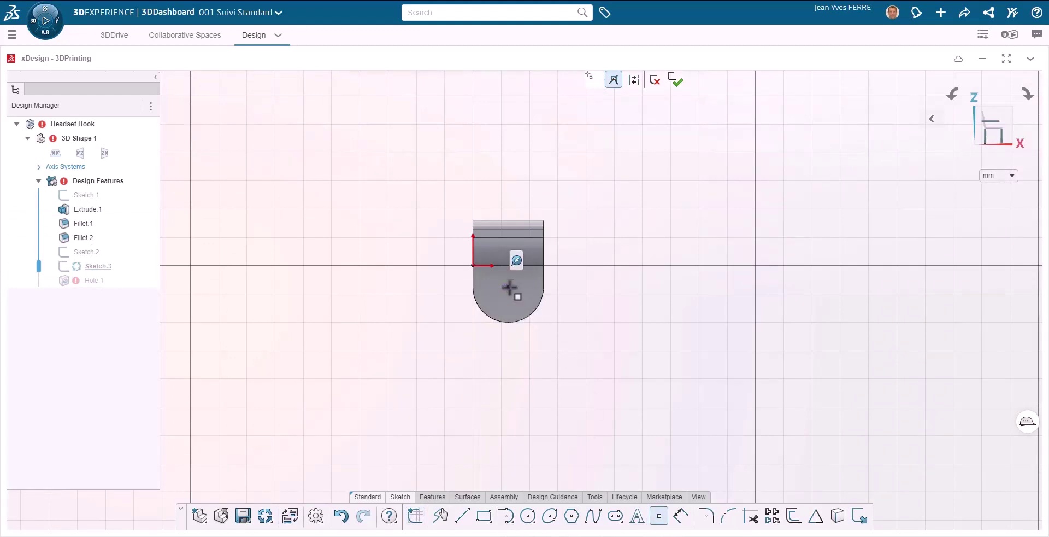
{"action": "middle_click_drag", "start_coordinate": [564, 333], "coordinate": [512, 358]}
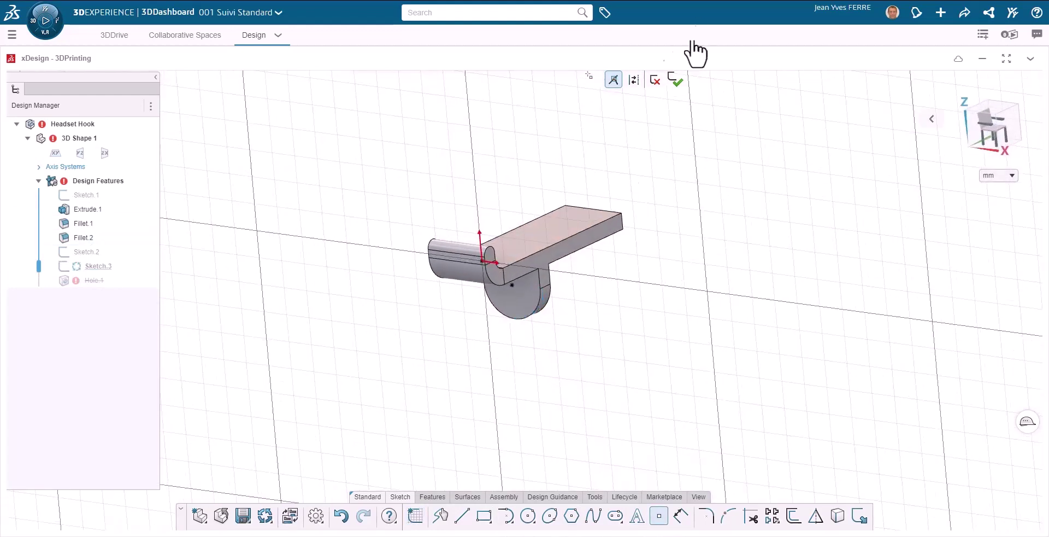
{"action": "left_click", "coordinate": [677, 81]}
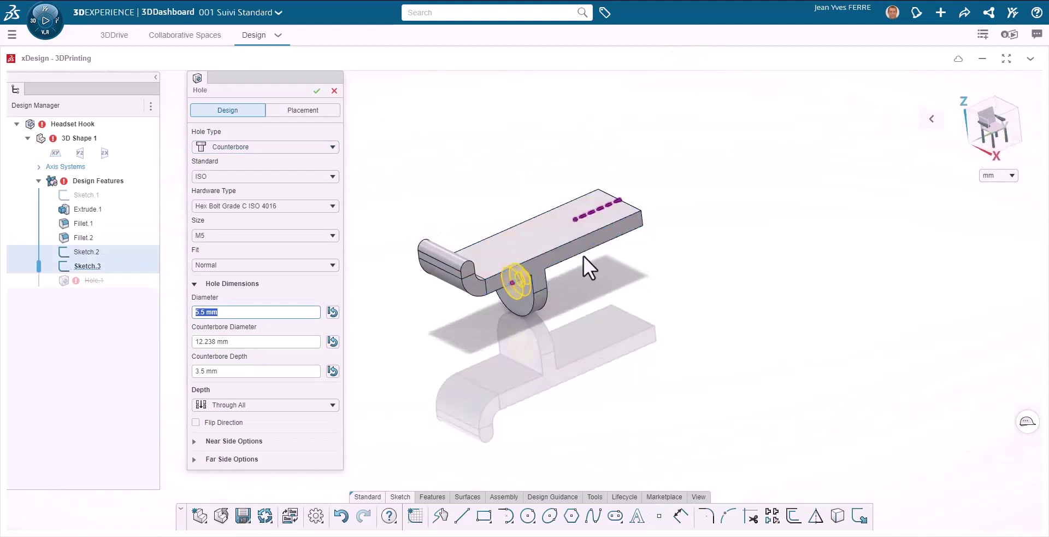
- Replace the top face's whole sketch in the hole placement with the inner endpoint of its construction line
{"action": "left_click", "coordinate": [324, 112]}
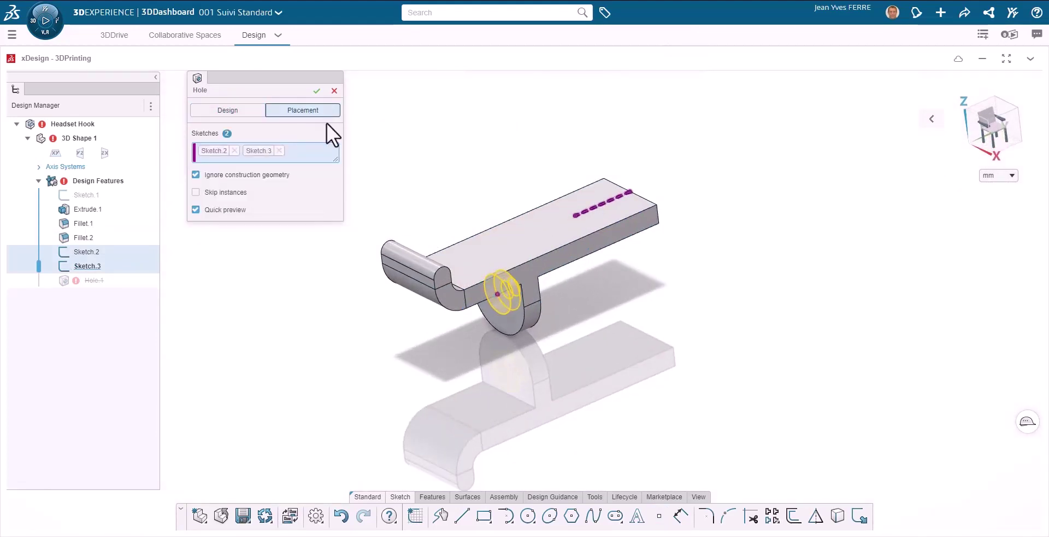
{"action": "left_click", "coordinate": [234, 151]}
{"action": "left_click", "coordinate": [576, 217]}
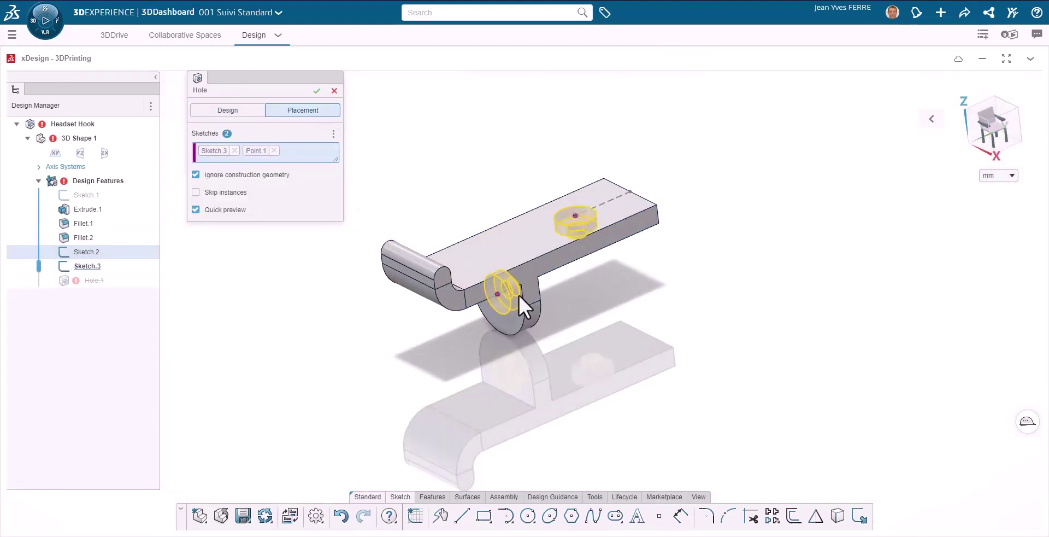
{"action": "middle_click_drag", "start_coordinate": [520, 295], "coordinate": [482, 271]}
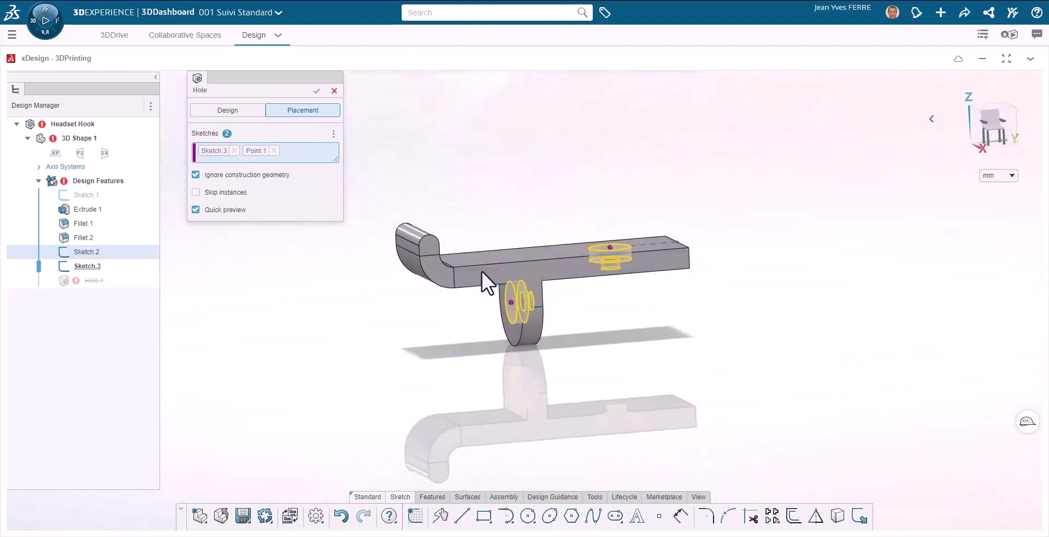
- Change the hole type to Countersink with size M5 and create both through-all holes
{"action": "left_click", "coordinate": [228, 111]}
{"action": "left_click", "coordinate": [228, 145]}
{"action": "left_click", "coordinate": [226, 199]}
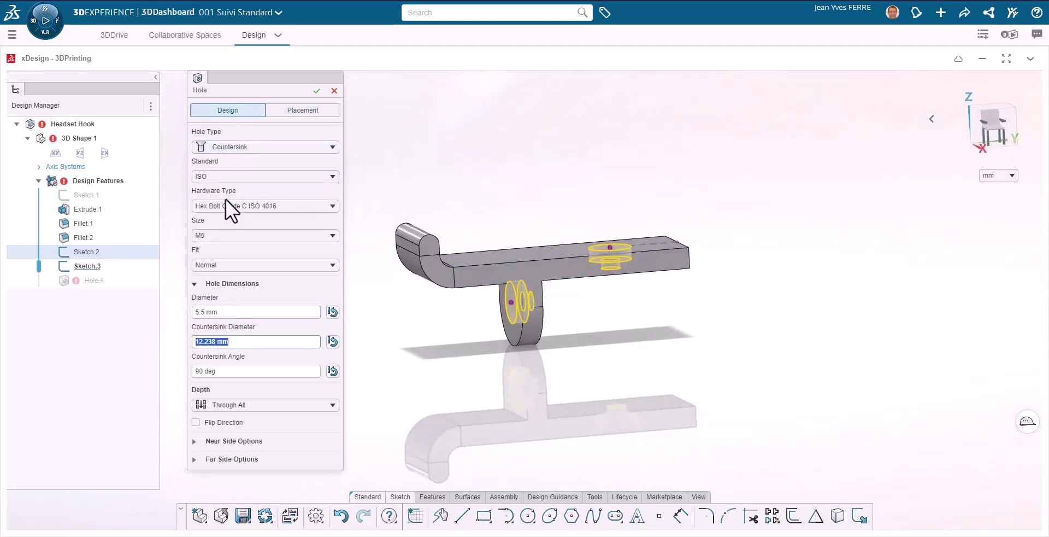
{"action": "left_click", "coordinate": [222, 235]}
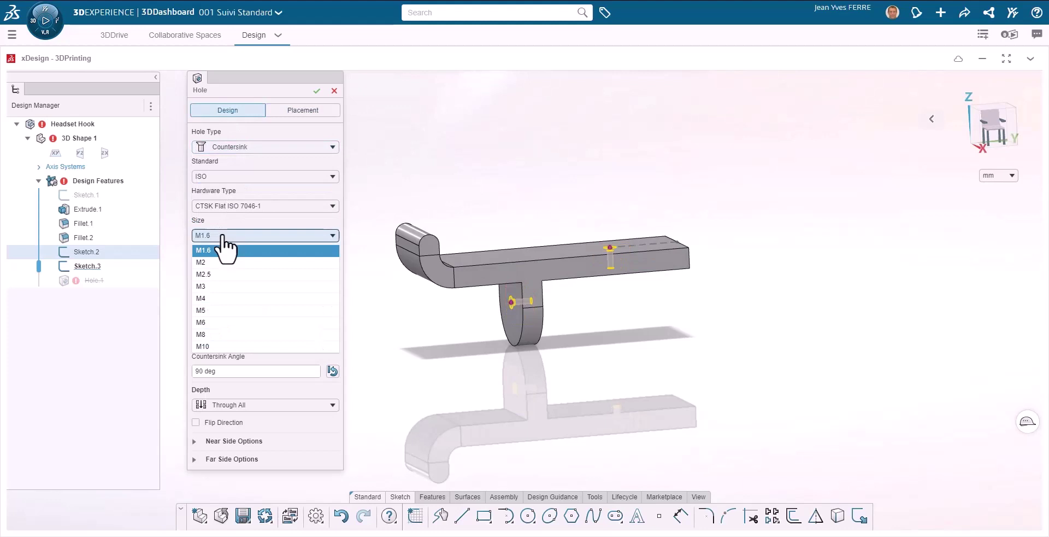
{"action": "left_click", "coordinate": [238, 309]}
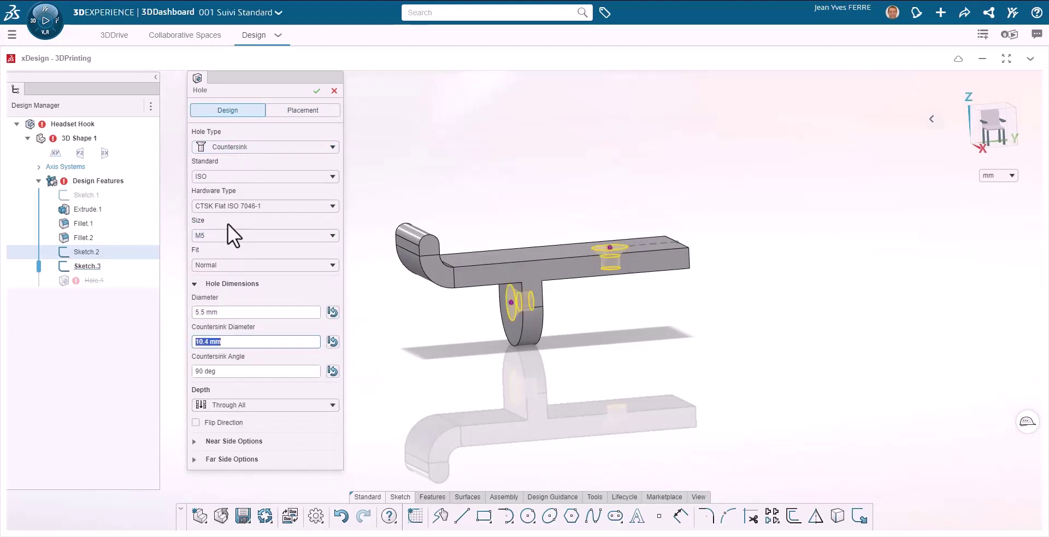
{"action": "left_click", "coordinate": [316, 91]}
{"action": "middle_click_drag", "start_coordinate": [316, 104], "coordinate": [467, 372]}
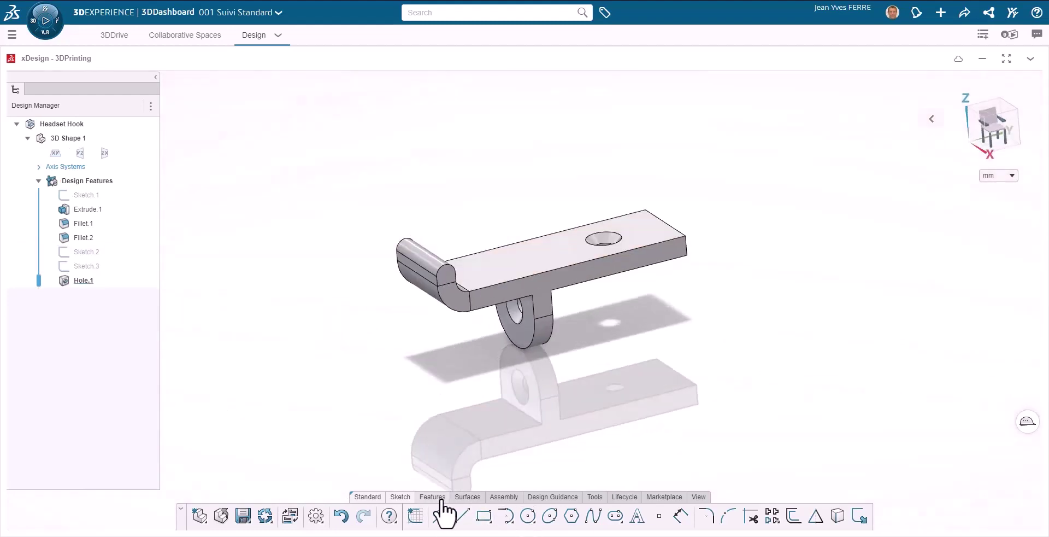
- Apply a constant 0.75 mm fillet to the hook's long profile edges on both sides and the leg's front edge, with tangent propagation
{"action": "left_click", "coordinate": [441, 498]}
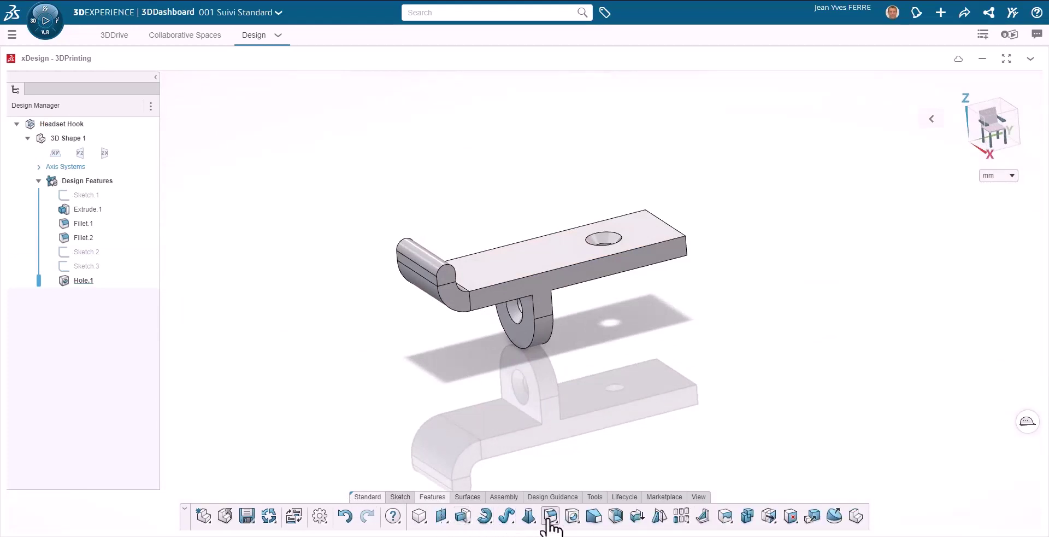
{"action": "scroll", "coordinate": [454, 301], "scroll_direction": "up", "scroll_amount": 3}
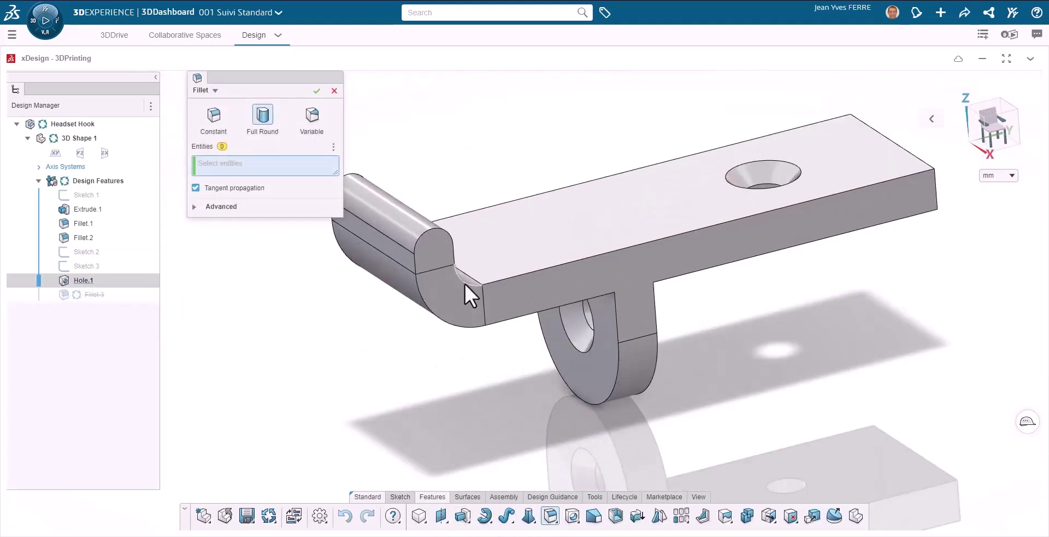
{"action": "left_click", "coordinate": [213, 115]}
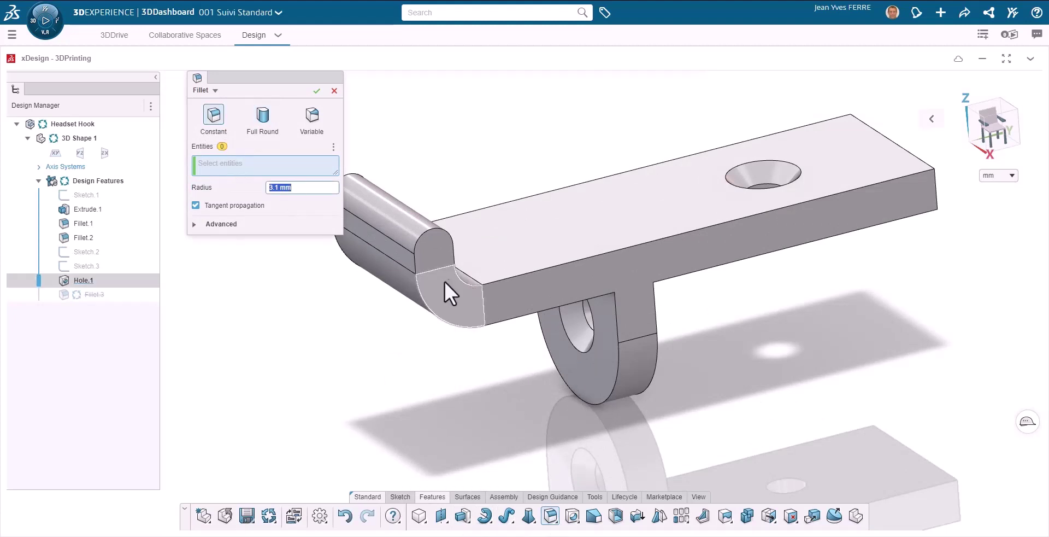
{"action": "left_click", "coordinate": [457, 275]}
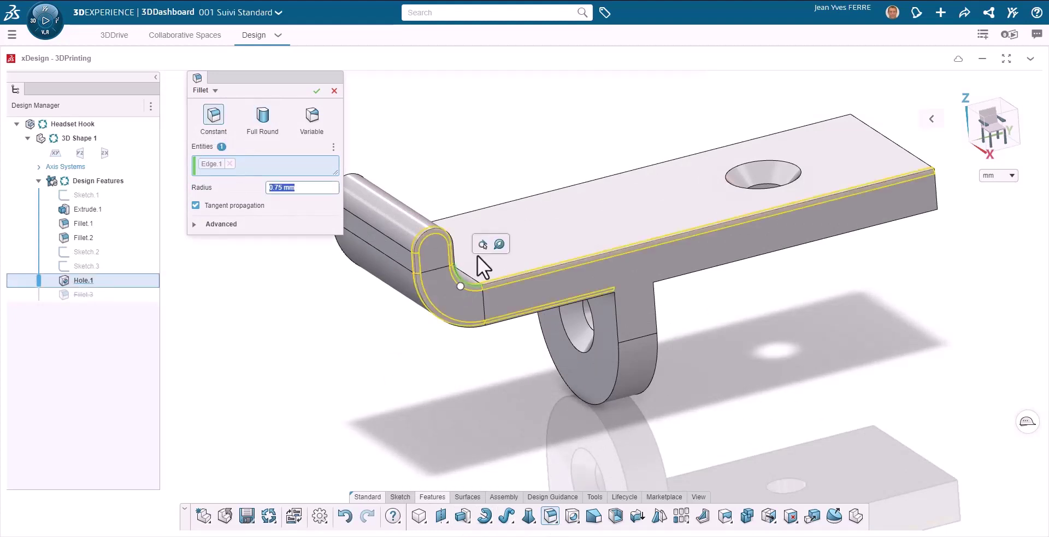
{"action": "left_click", "coordinate": [499, 244]}
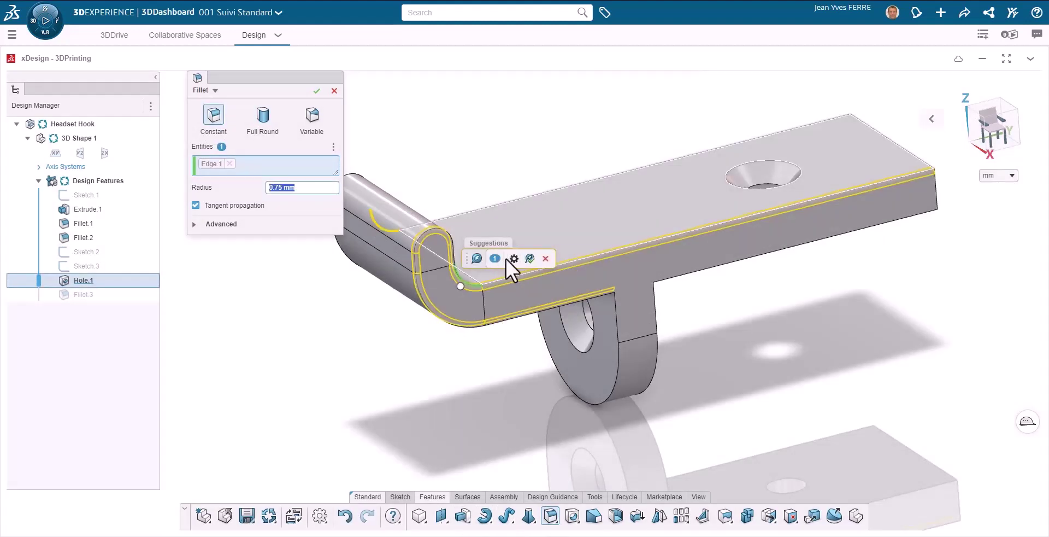
{"action": "left_click", "coordinate": [530, 259]}
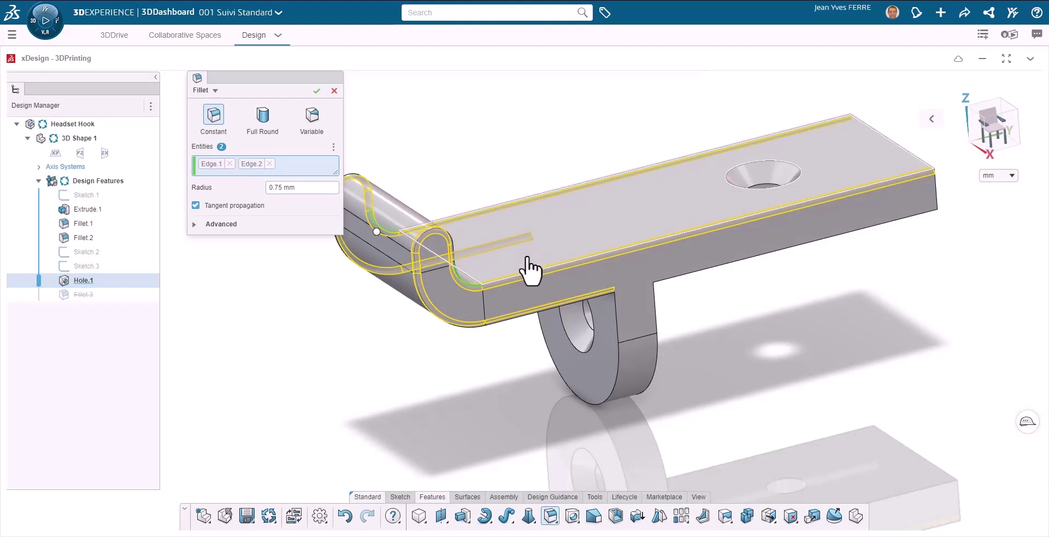
{"action": "left_click", "coordinate": [614, 313]}
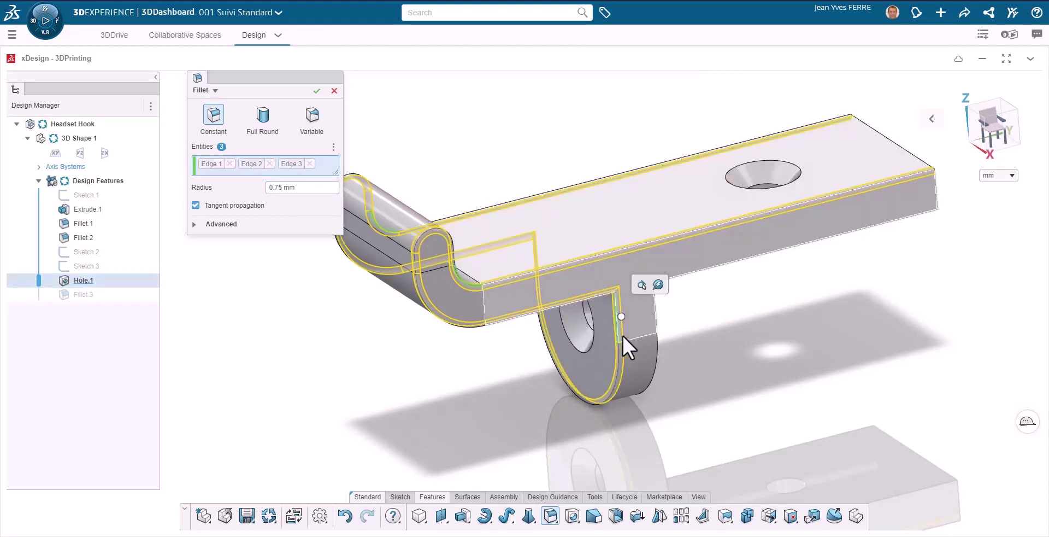
{"action": "left_click", "coordinate": [317, 91]}
{"action": "scroll", "coordinate": [427, 351], "scroll_direction": "down", "scroll_amount": 3}
{"action": "mouse_move", "coordinate": [455, 324]}
{"action": "middle_mouse_down"}
{"action": "mouse_move", "coordinate": [472, 254]}
{"action": "mouse_move", "coordinate": [465, 316]}
{"action": "middle_mouse_up"}
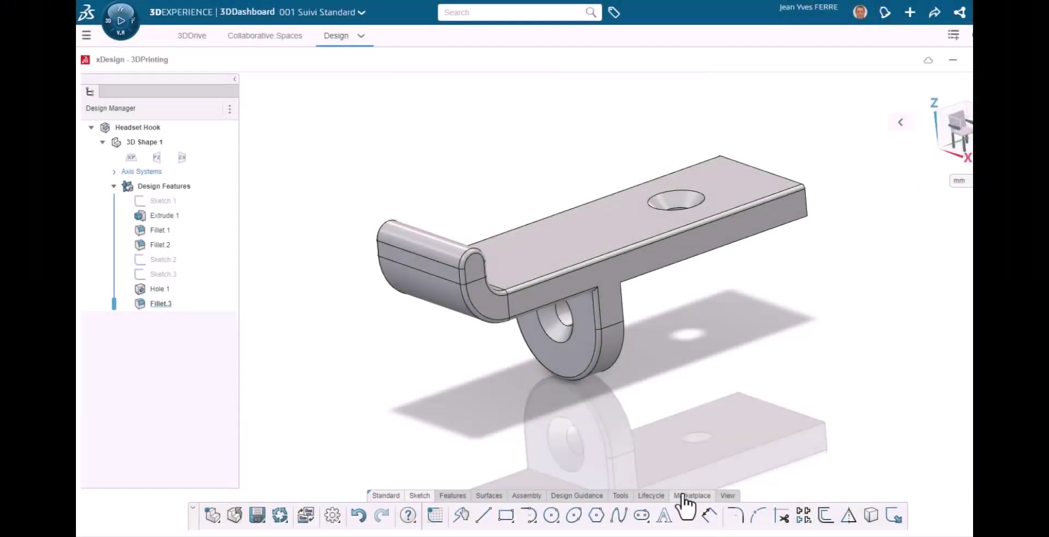
- Prepare the hook for 3D printing with its long flat side face as the base, and export it as an STL file on disk
{"action": "left_click", "coordinate": [594, 497]}
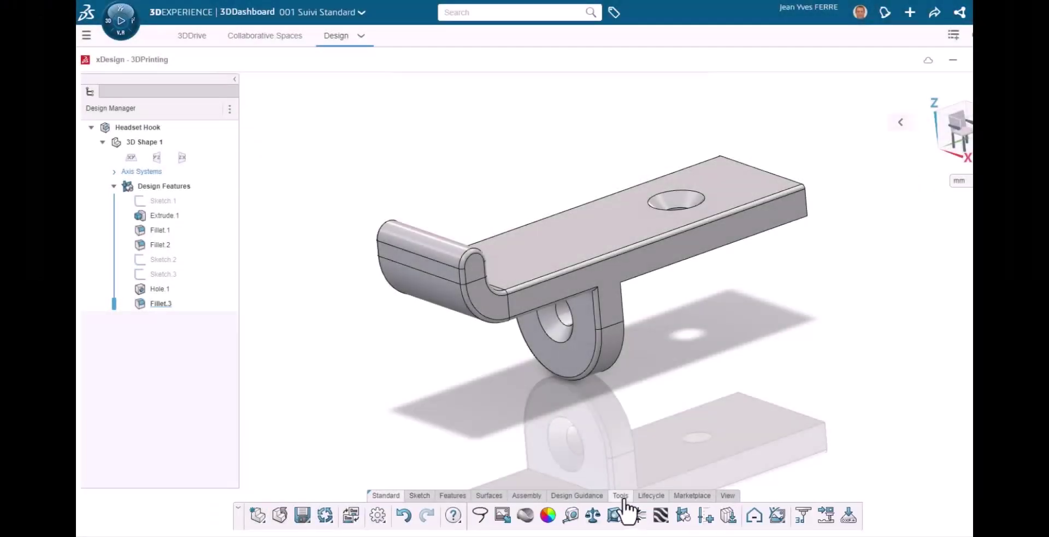
{"action": "left_click", "coordinate": [802, 515]}
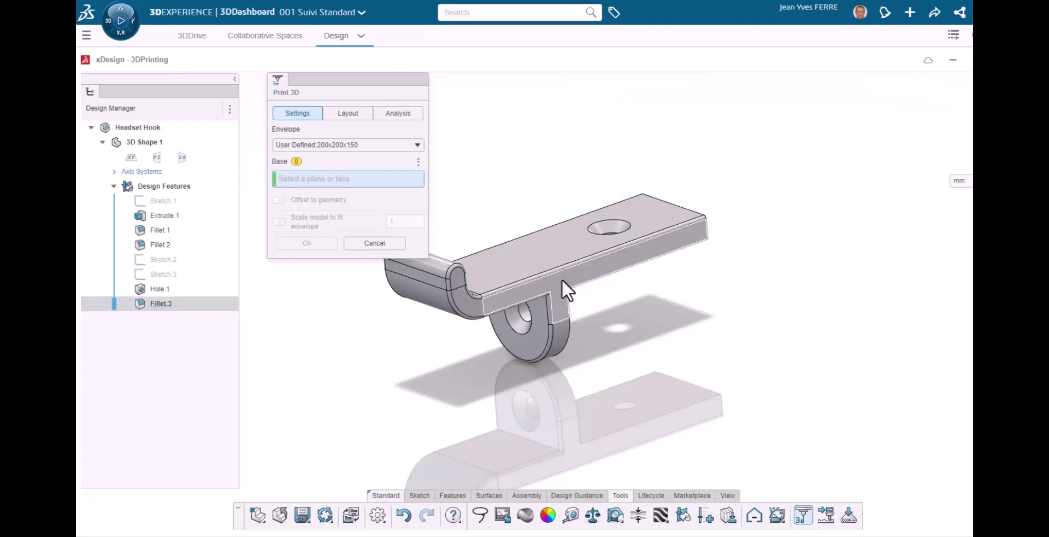
{"action": "left_click", "coordinate": [563, 282]}
{"action": "scroll", "coordinate": [535, 324], "scroll_direction": "up", "scroll_amount": 5}
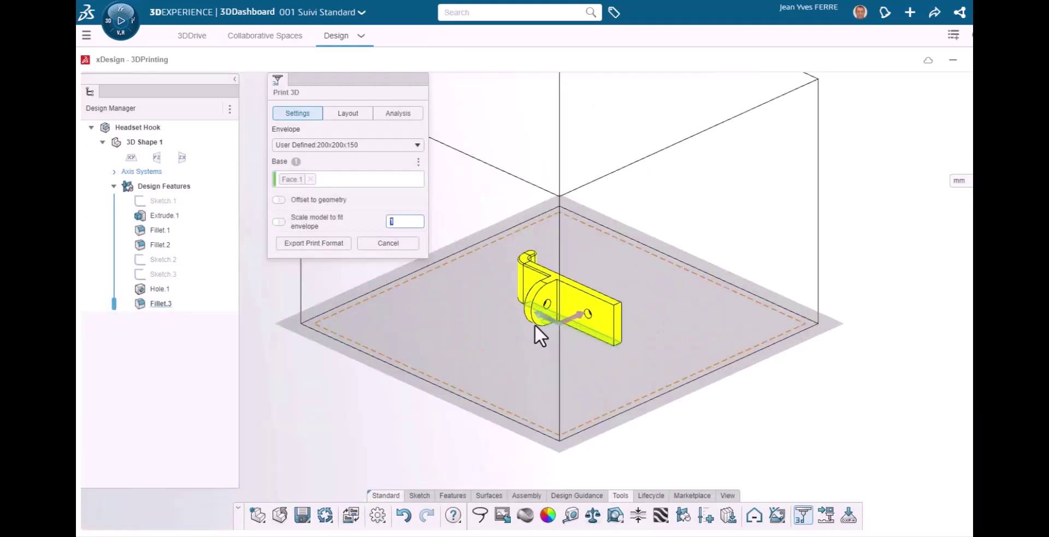
{"action": "left_click", "coordinate": [344, 247]}
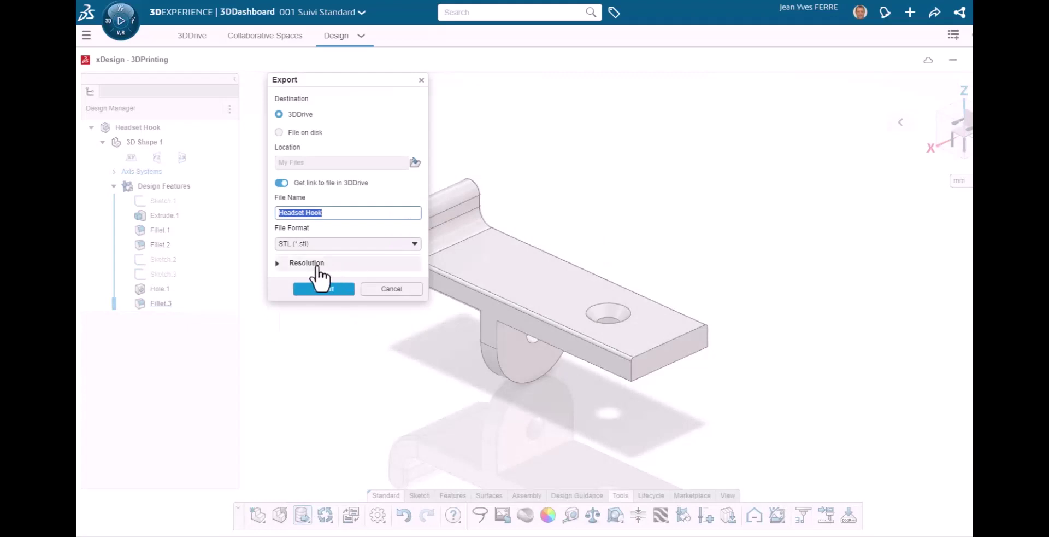
{"action": "left_click", "coordinate": [308, 134]}
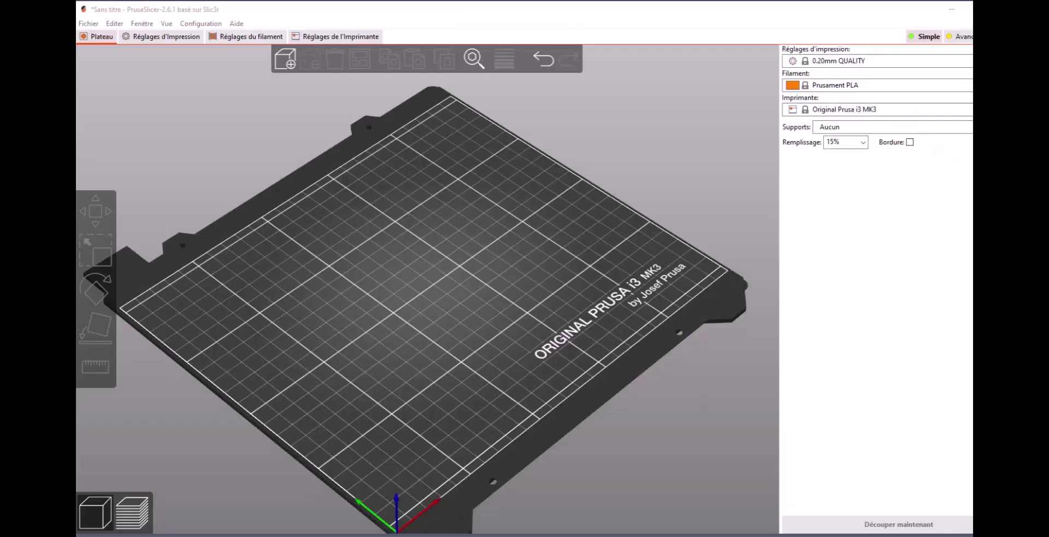
- Switch to PrusaSlicer, load the exported headset hook onto the build plate and preview its sliced layers
{"action": "left_click_drag", "start_coordinate": [970, 240], "coordinate": [623, 233]}
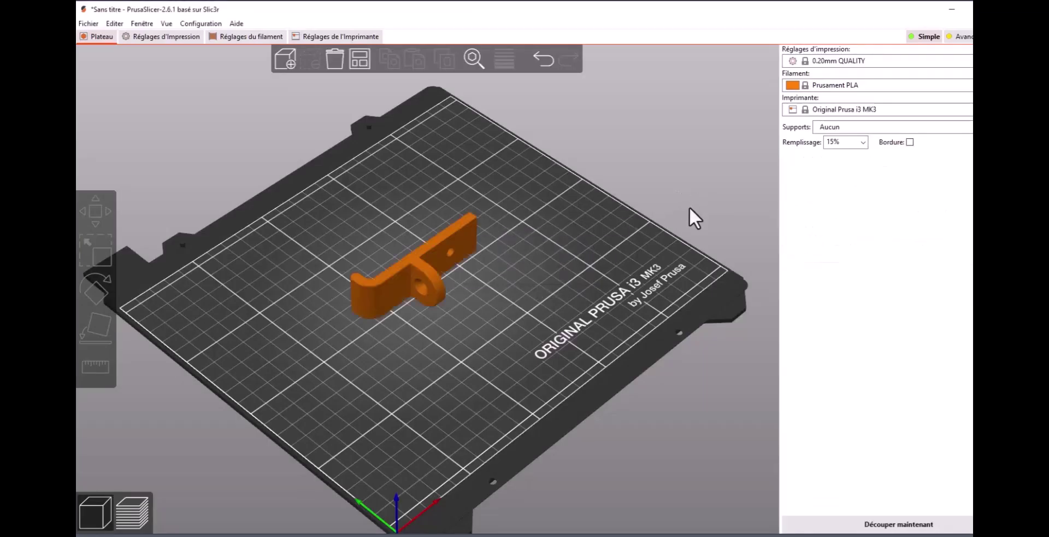
{"action": "left_click", "coordinate": [125, 519]}
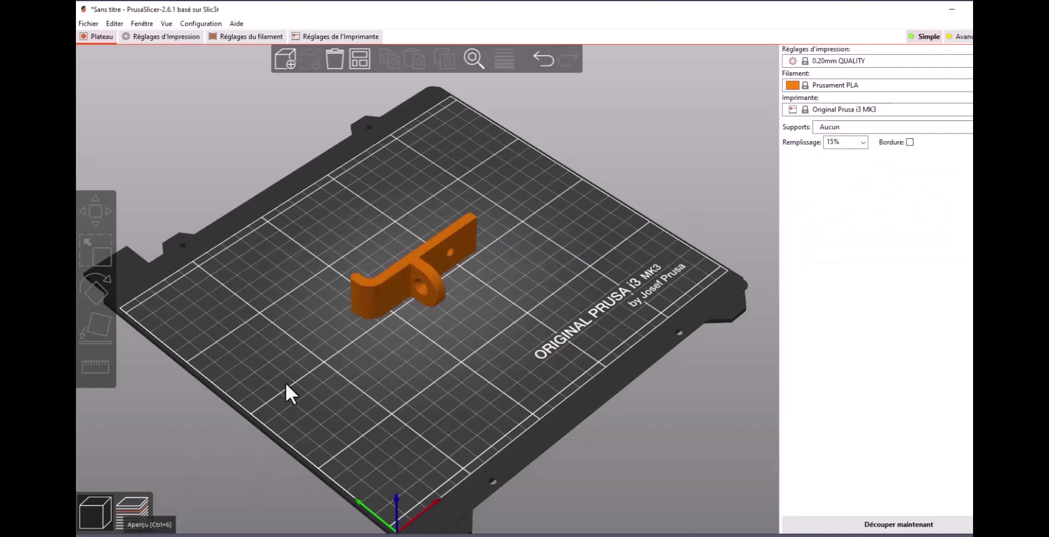
{"action": "scroll", "coordinate": [314, 264], "scroll_direction": "up", "scroll_amount": 3}
{"action": "scroll", "coordinate": [314, 264], "scroll_direction": "up", "scroll_amount": 1}
{"action": "mouse_move", "coordinate": [749, 51]}
{"action": "left_mouse_down"}
{"action": "mouse_move", "coordinate": [729, 349]}
{"action": "mouse_move", "coordinate": [730, 129]}
{"action": "mouse_move", "coordinate": [742, 53]}
{"action": "left_mouse_up"}
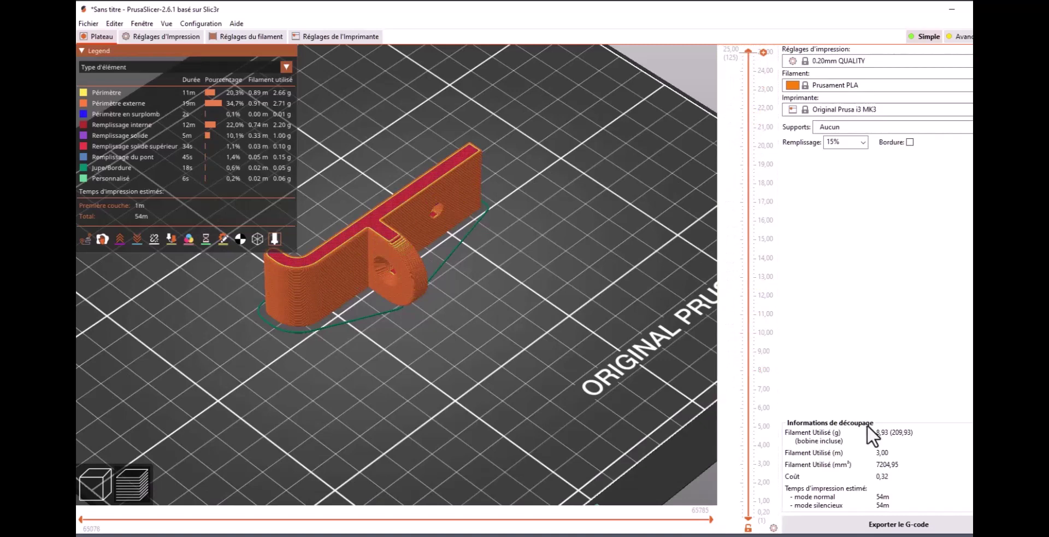
- Export the sliced hook's G-code as Headset Hook_0.2mm_PLA_MK3_54m.gcode and dismiss the export notification
{"action": "left_click", "coordinate": [879, 528]}
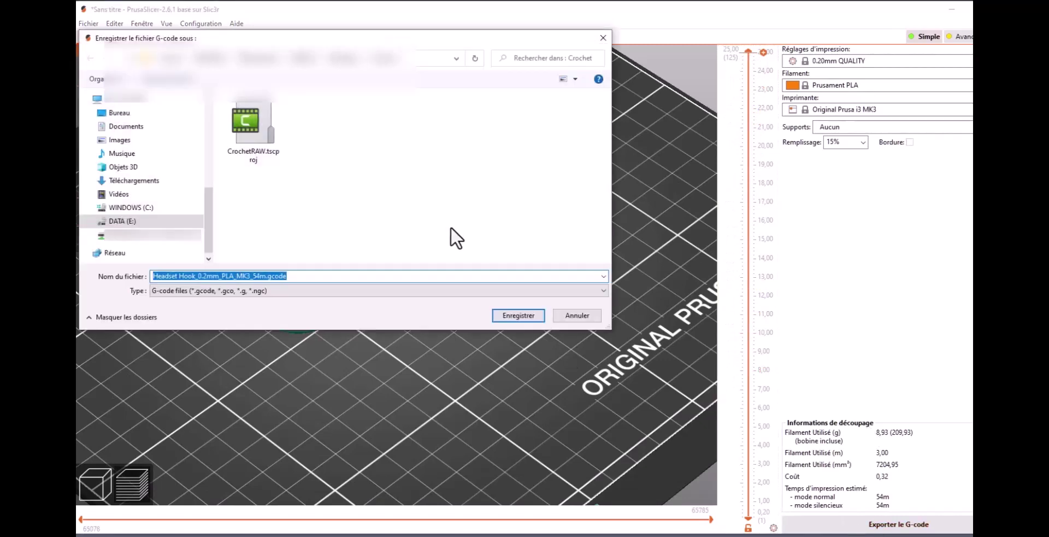
{"action": "left_click", "coordinate": [510, 314]}
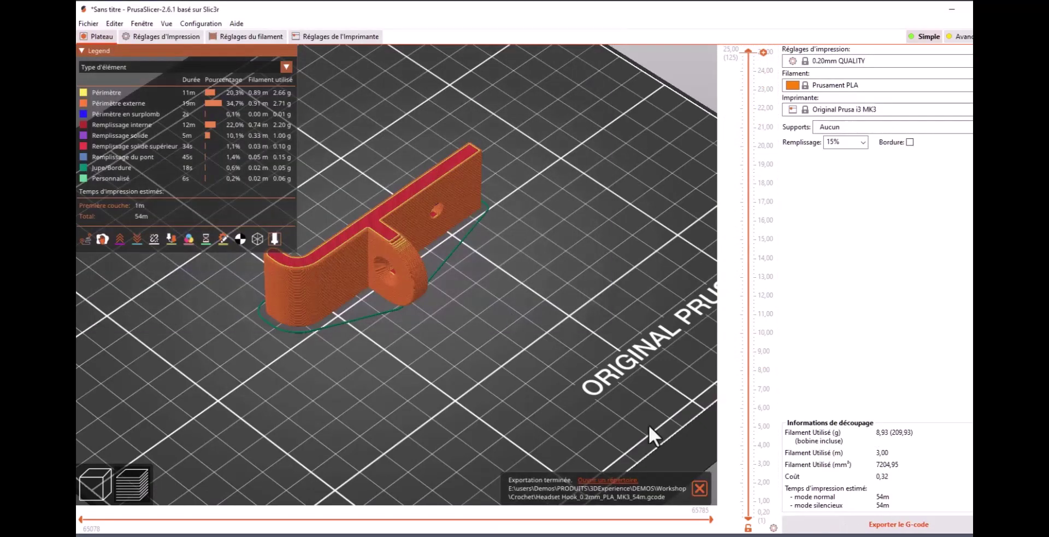
{"action": "left_click", "coordinate": [699, 487]}
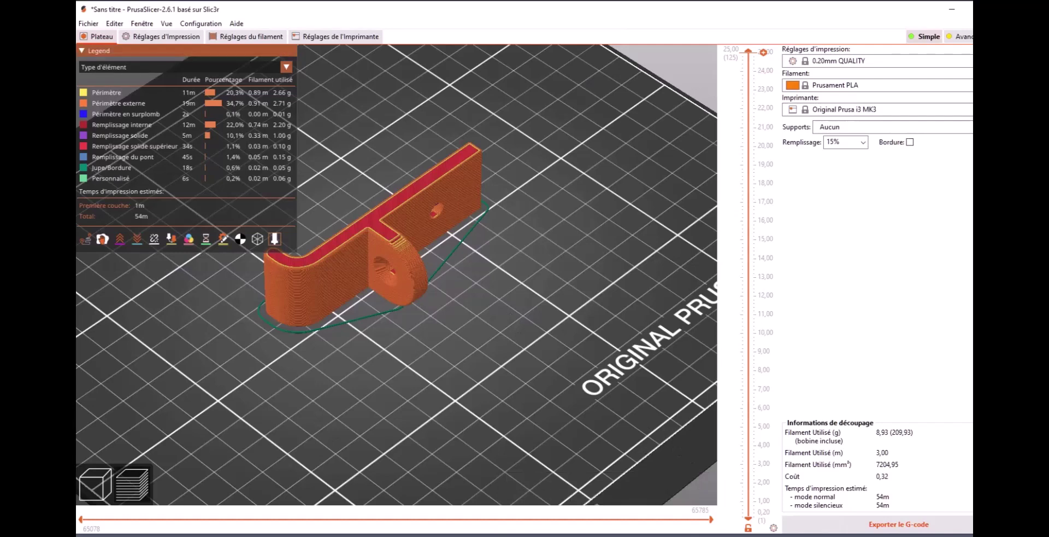